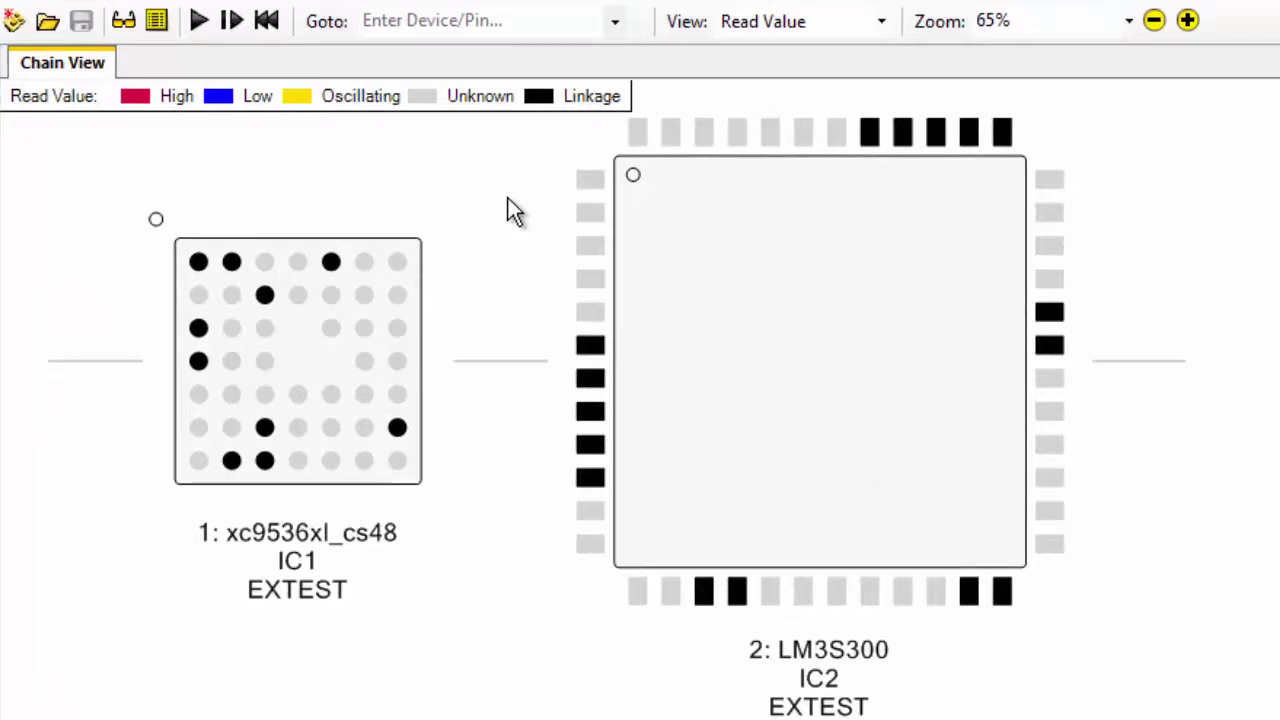
- Start XJAnalyser scanning the JTAG chain live so pins show High, Low or Oscillating
click(199, 20)
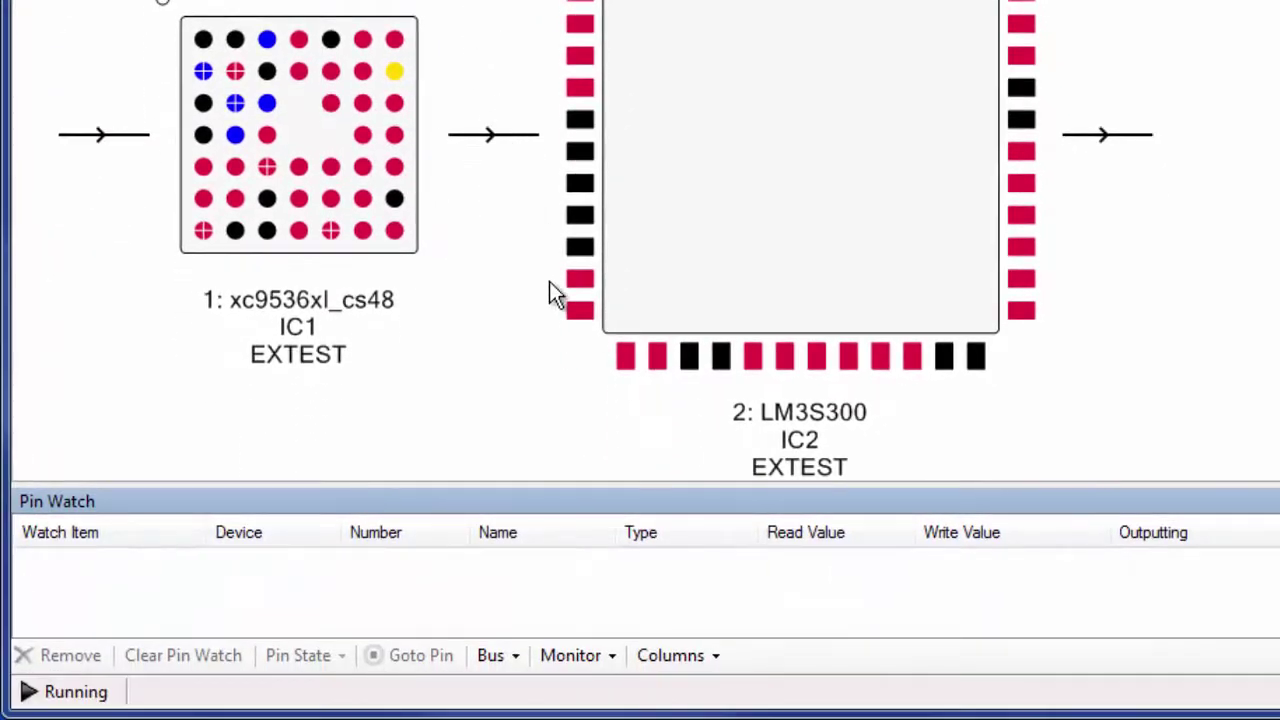
- Set Pin Watch to monitor changing pins, then drive IC1 pin G6 low
click(604, 660)
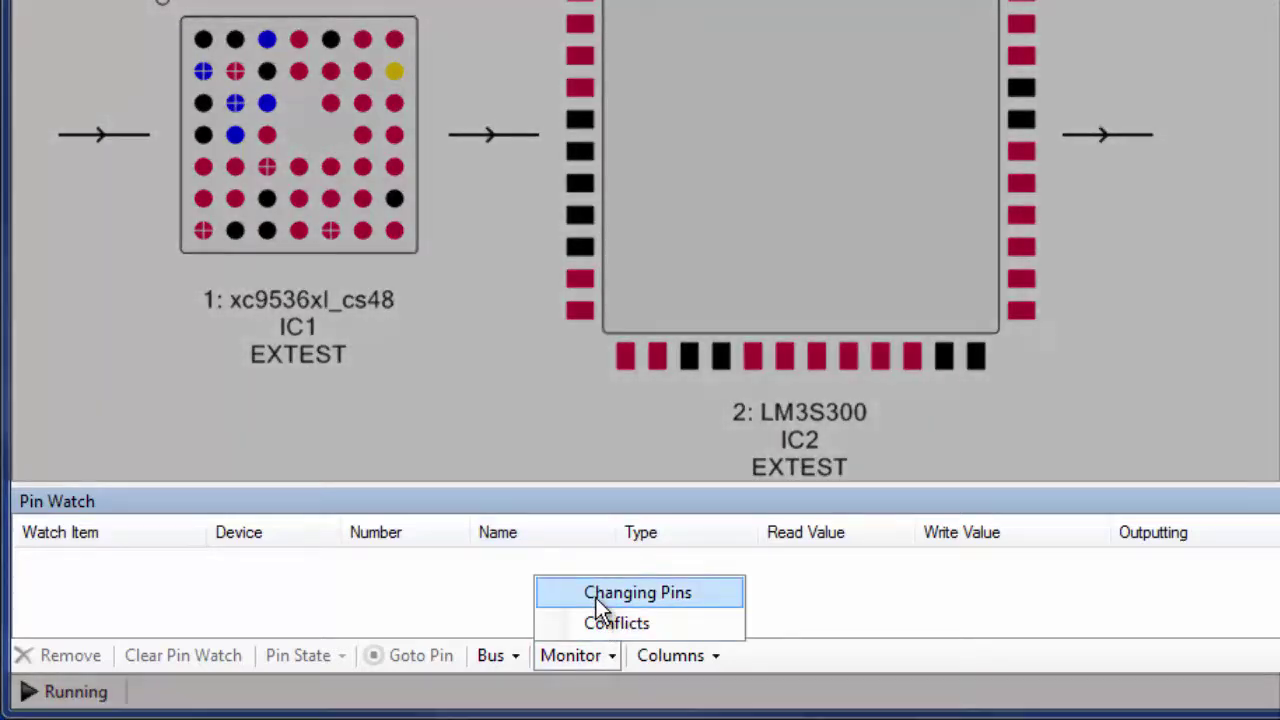
click(596, 598)
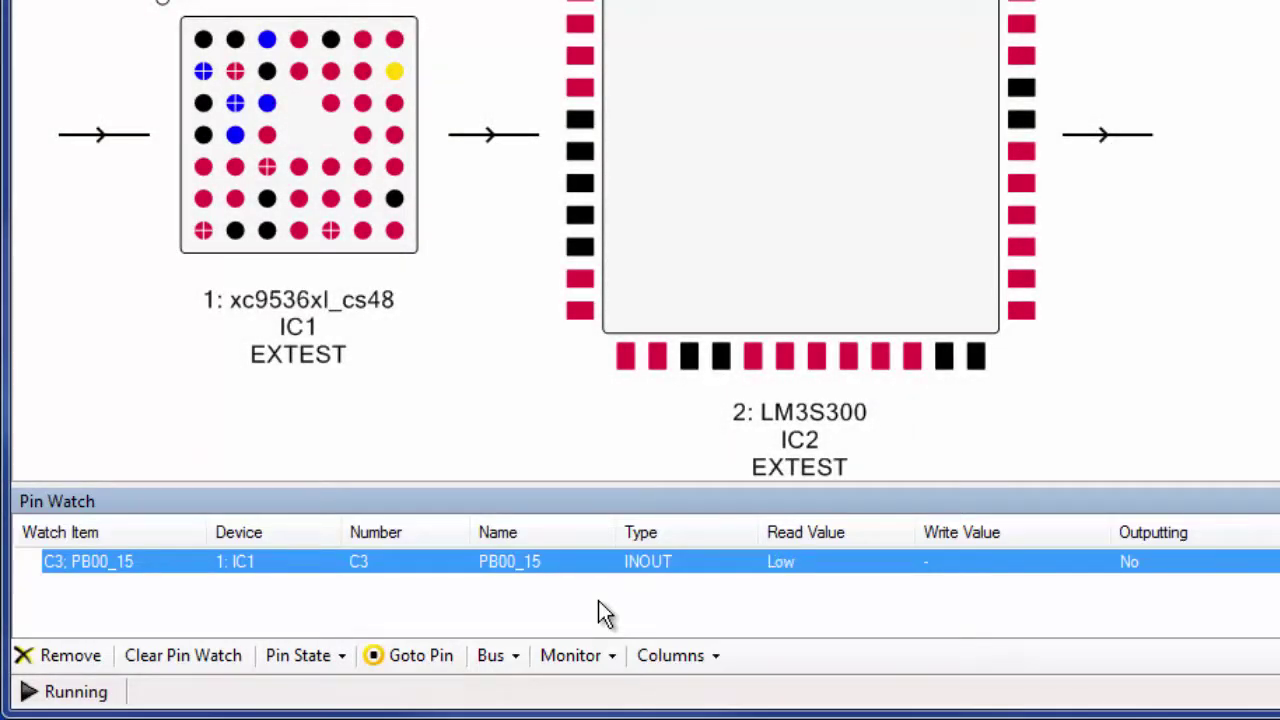
click(366, 231)
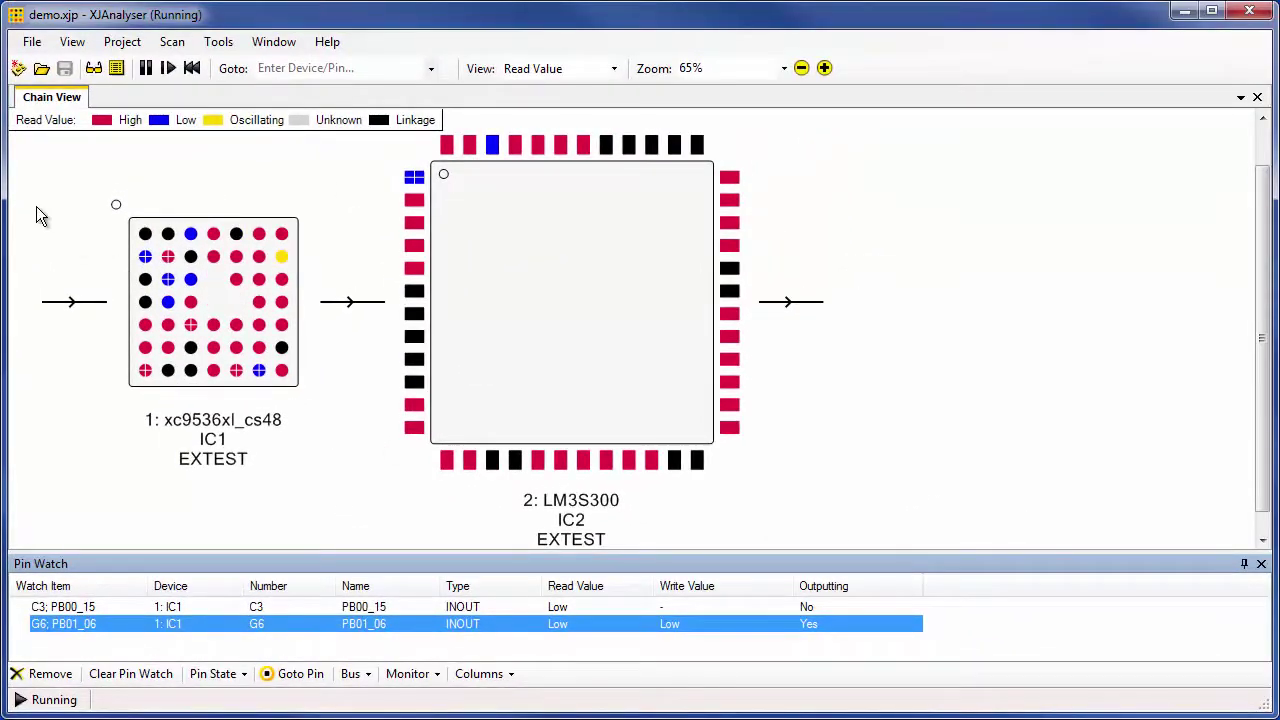
- Zoom the chain view onto IC1's pin grid and set pin D2 to Toggle Slow
right_click(36, 206)
click(63, 240)
drag(30, 200, 609, 403)
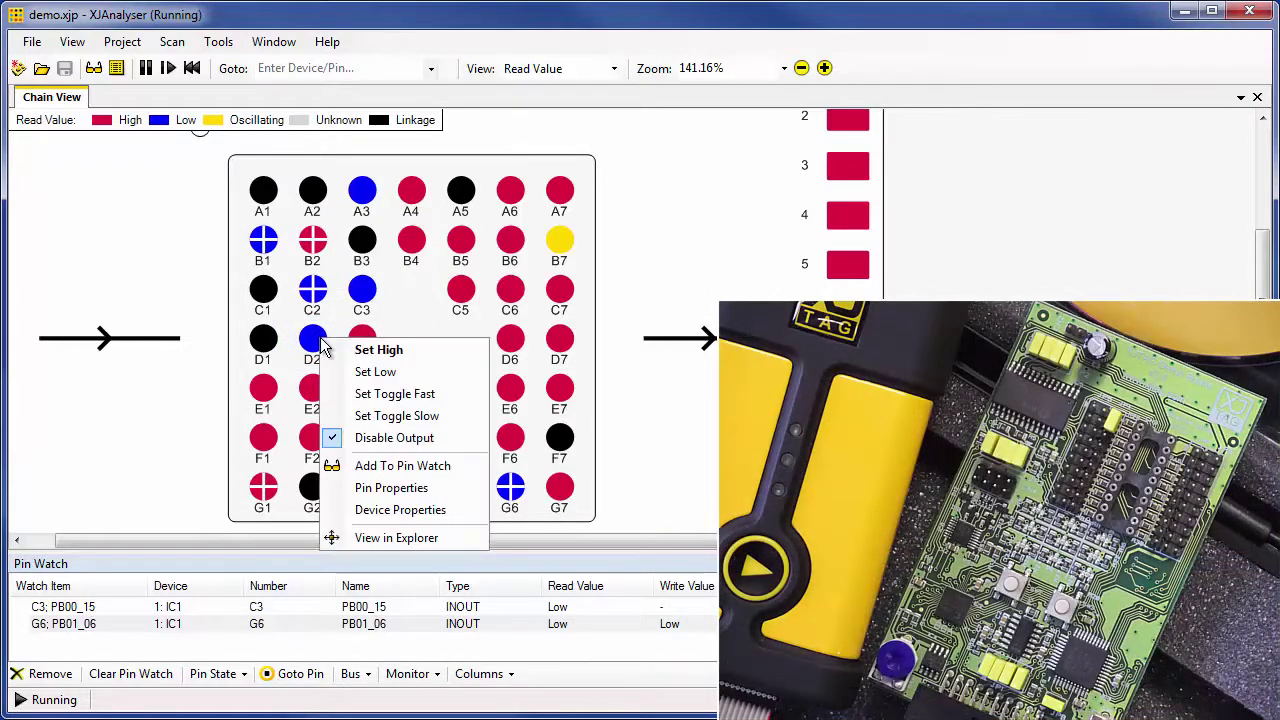
click(375, 415)
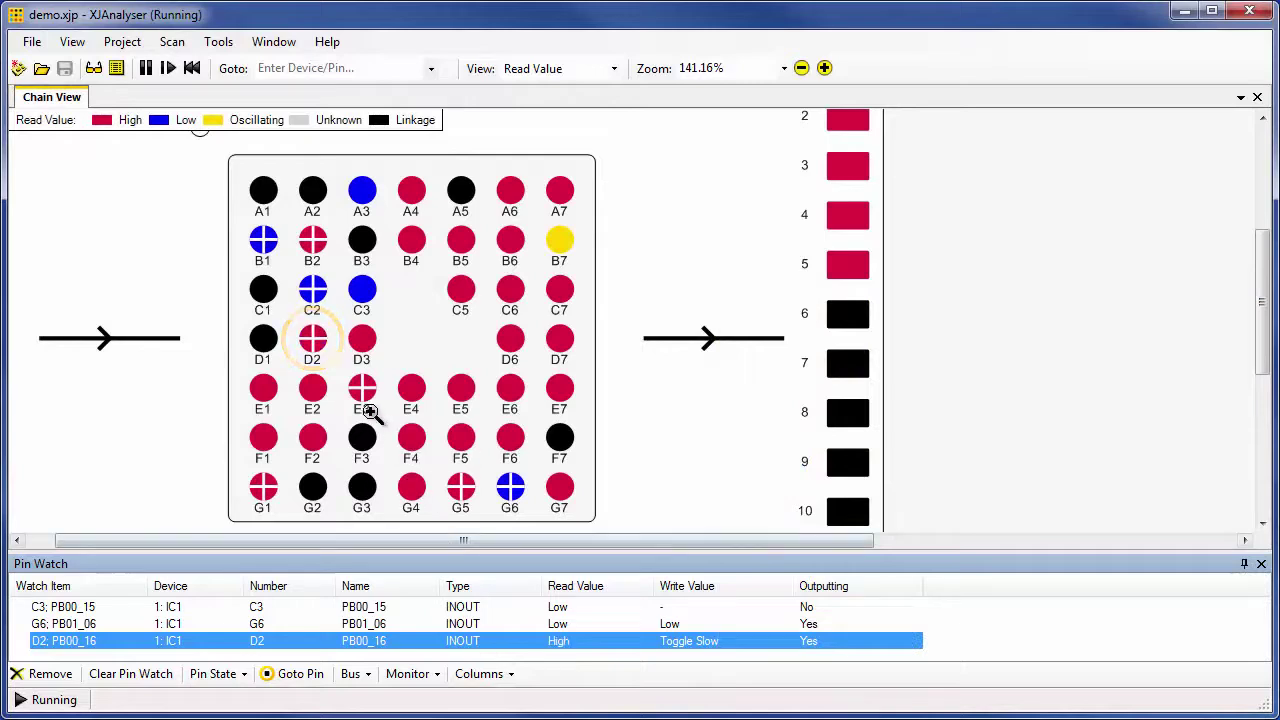
- Disable pin D2's output and set IC1 pin E4 to Toggle Slow
right_click(313, 342)
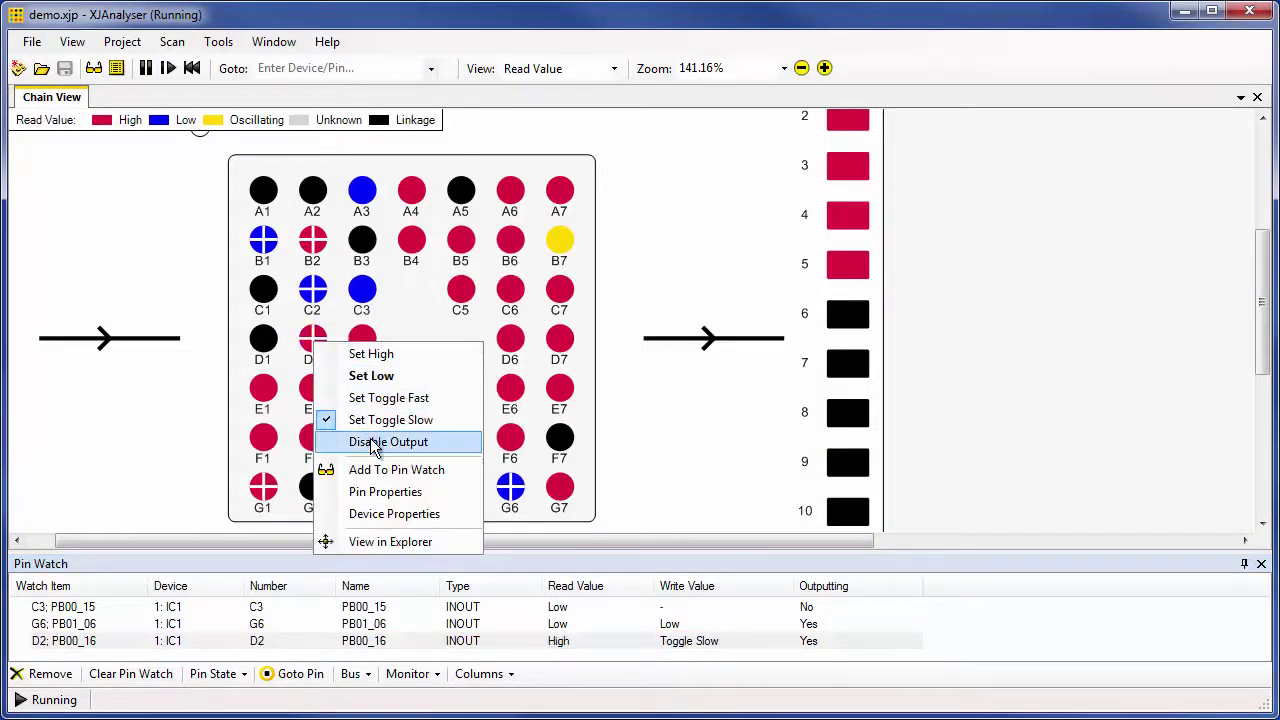
click(375, 443)
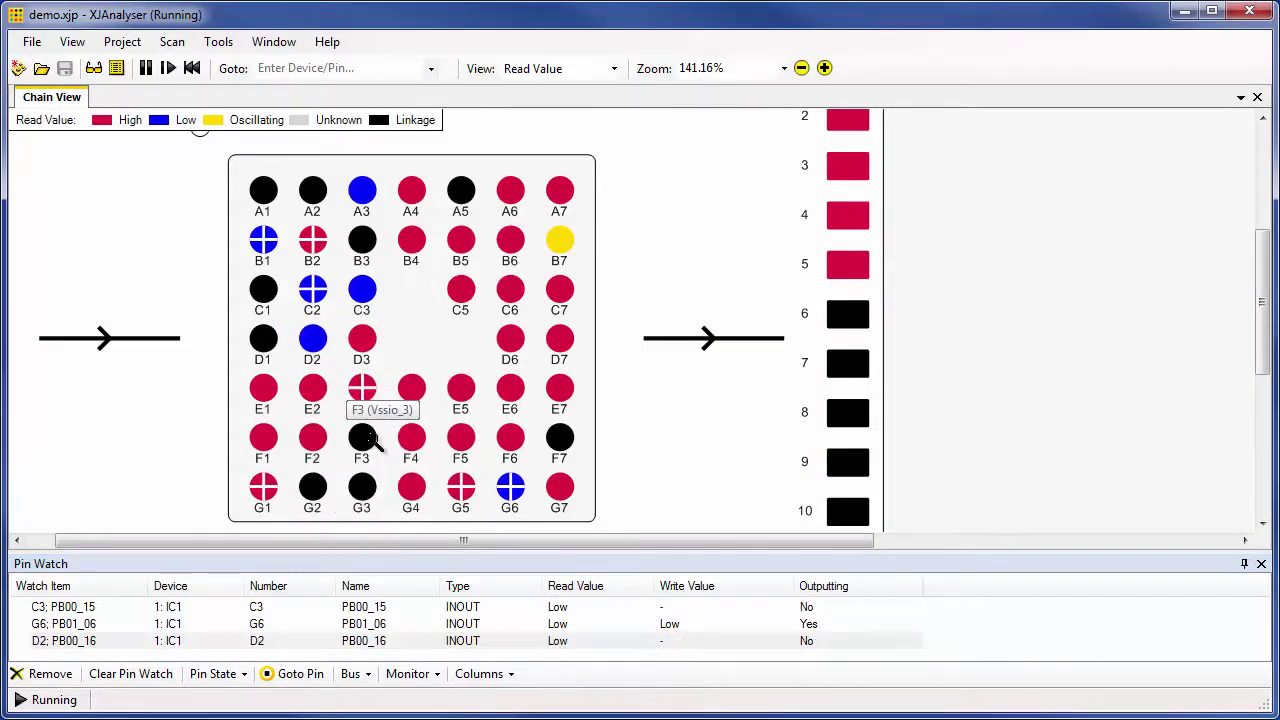
right_click(416, 395)
click(474, 472)
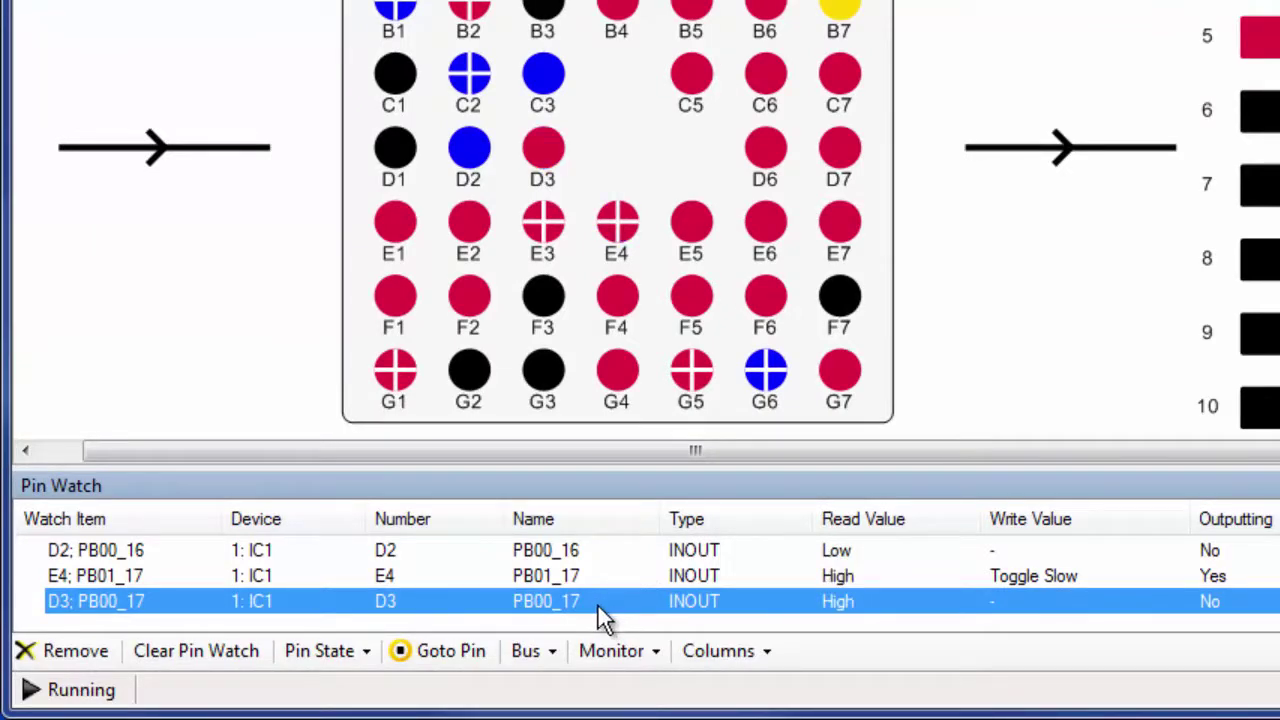
- Use Goto Pin on the watched D3 row to ring pin D3 on IC1
right_click(598, 606)
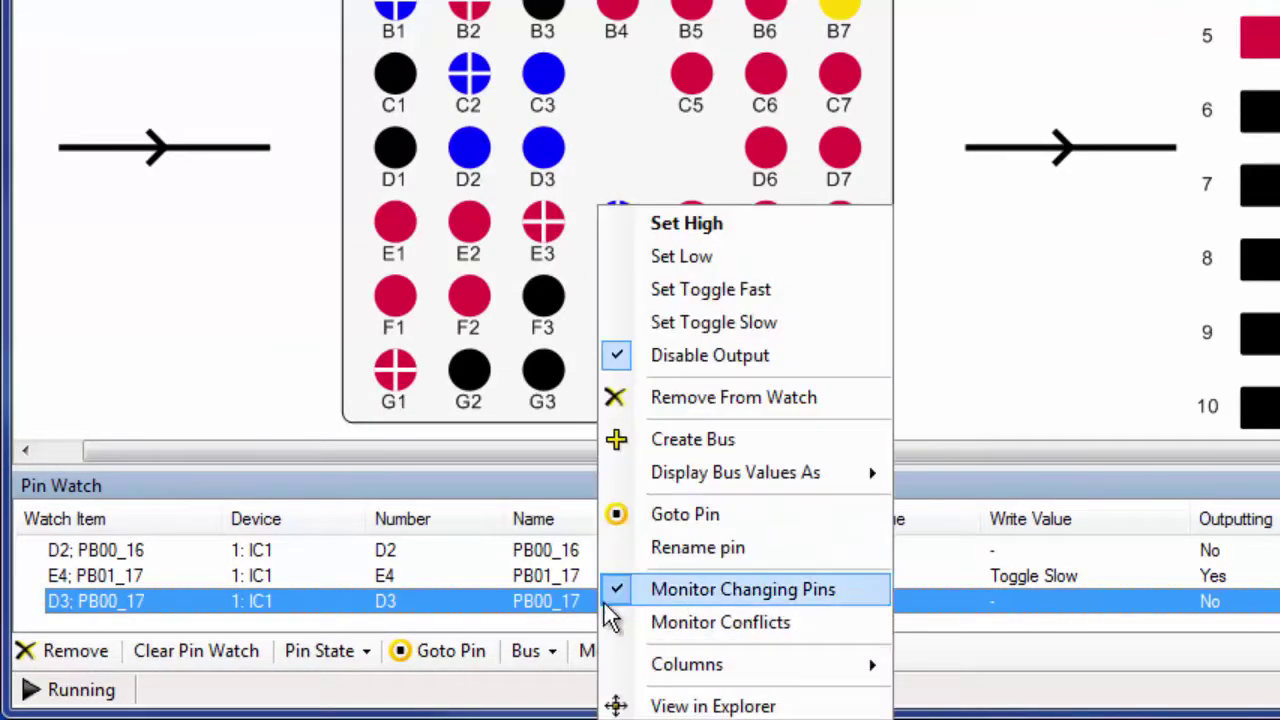
click(658, 516)
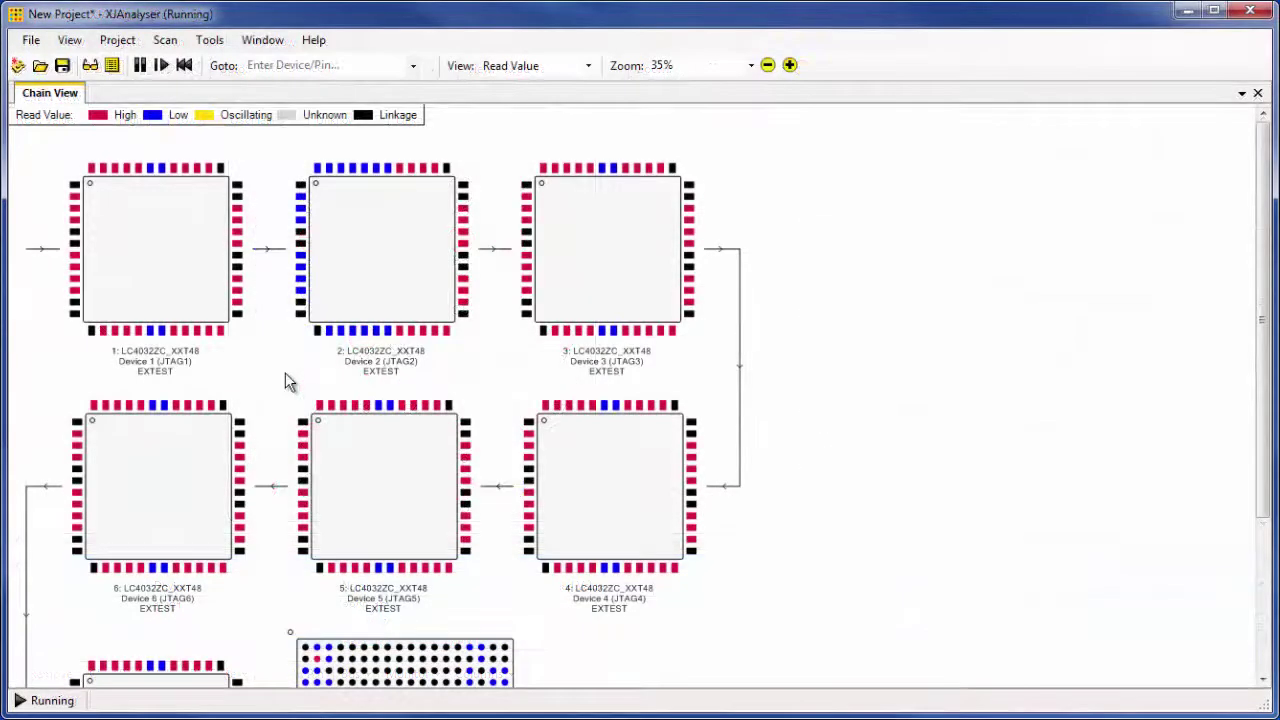
- Add a second chain view showing all eight devices, zooming the left view onto Device 8
click(72, 44)
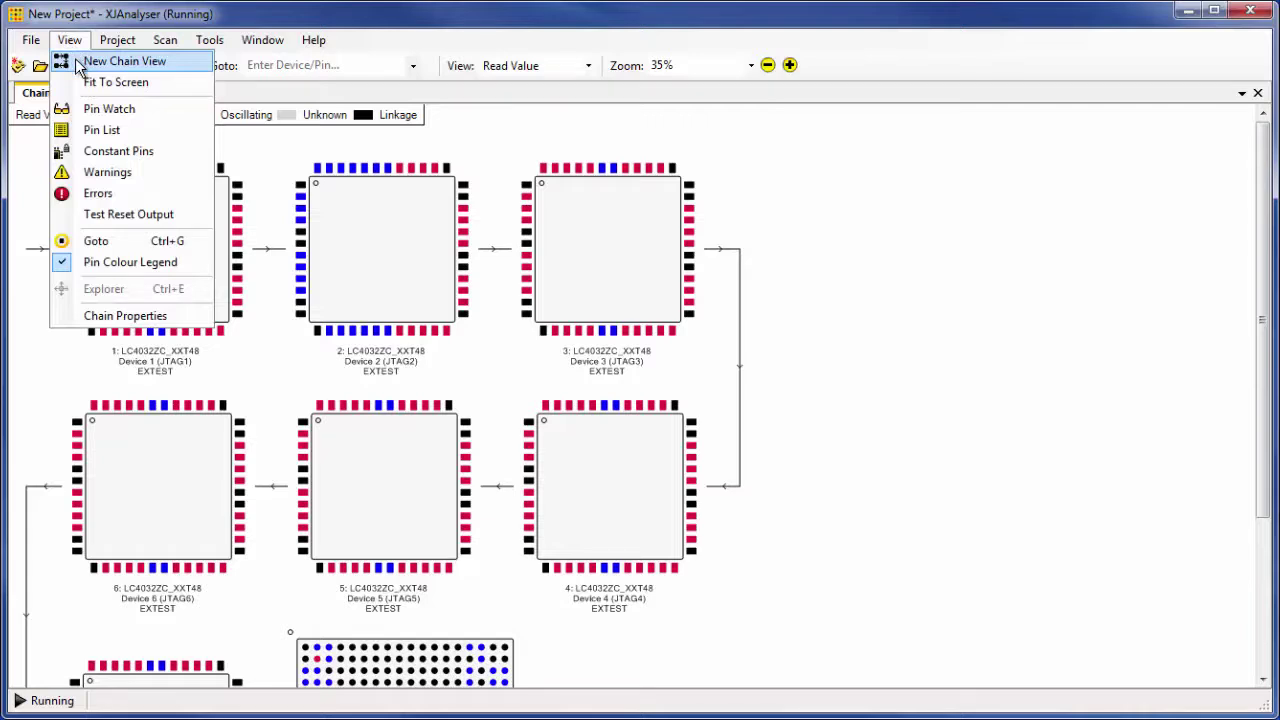
click(80, 62)
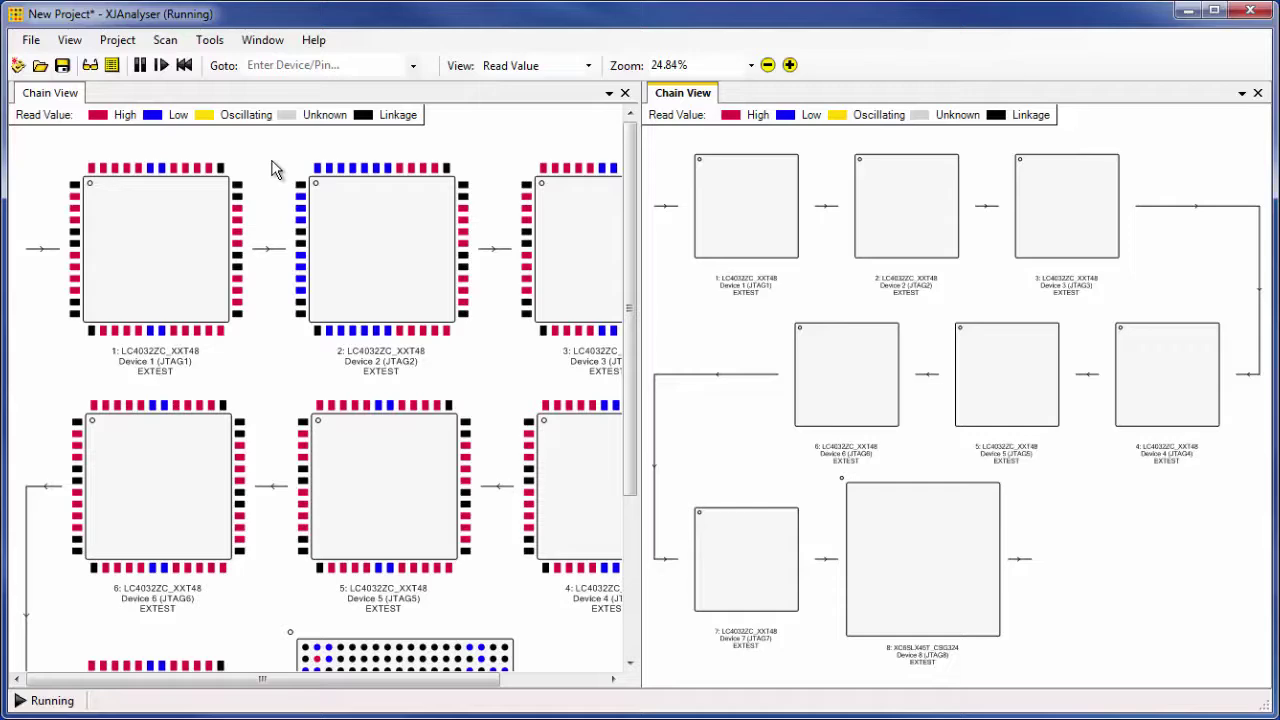
scroll(280, 214, down, 3)
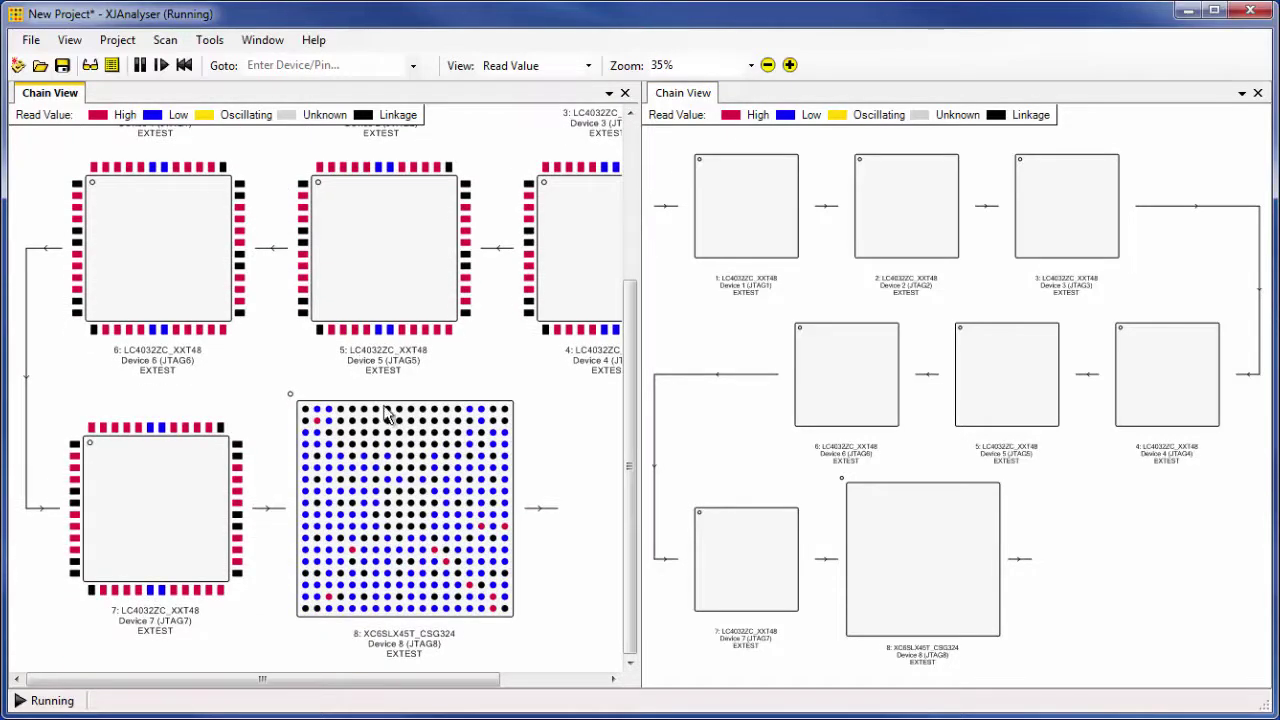
scroll(414, 523, up, 4)
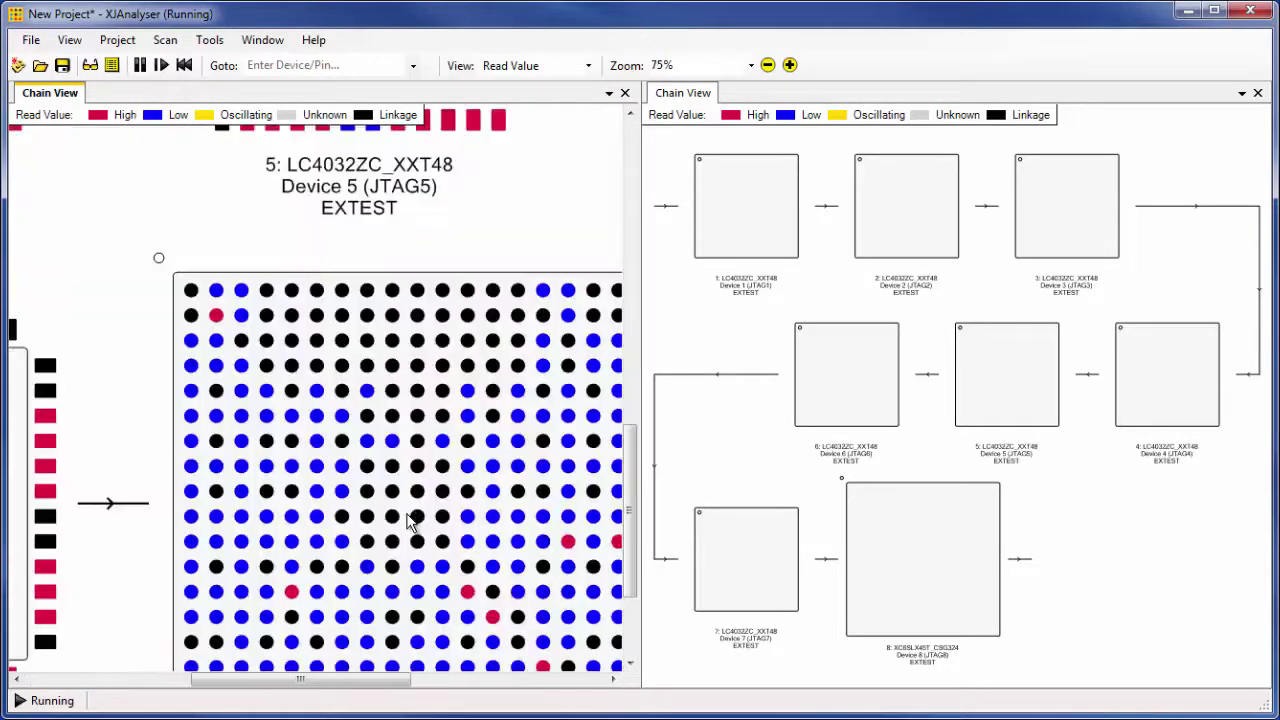
scroll(408, 520, up, 5)
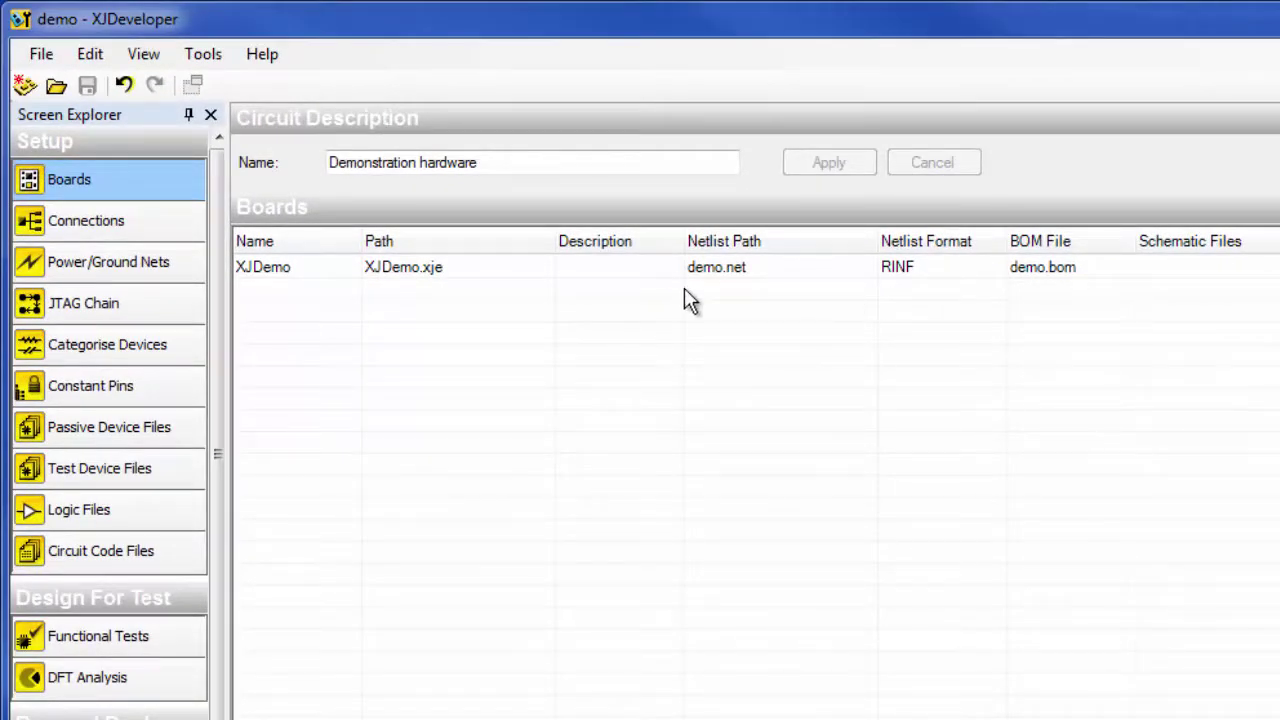
- Show the Connections page listing IC2.E4 connected to IC2.D3
click(74, 226)
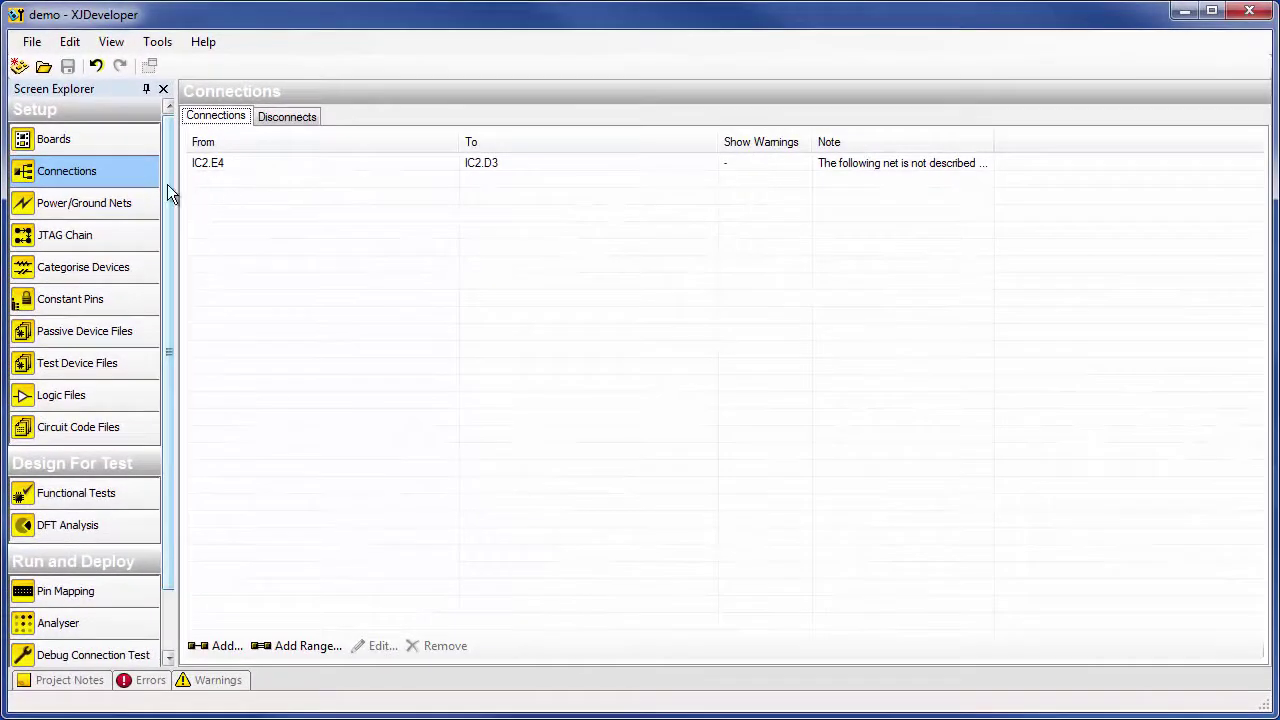
- Show the Power/Ground Nets page with 3.3V as power and GND as ground
click(57, 205)
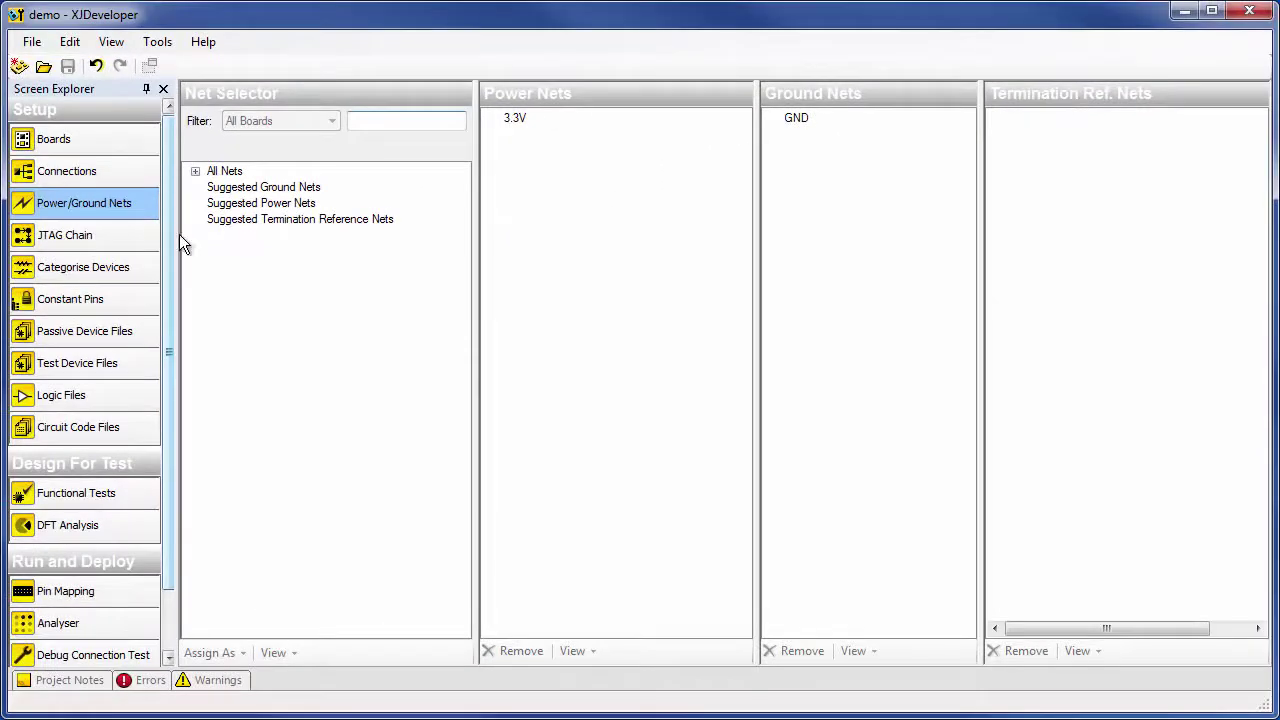
- Show the JTAG Chain page with a wider diagram and the BSDL File column showing full paths
click(132, 240)
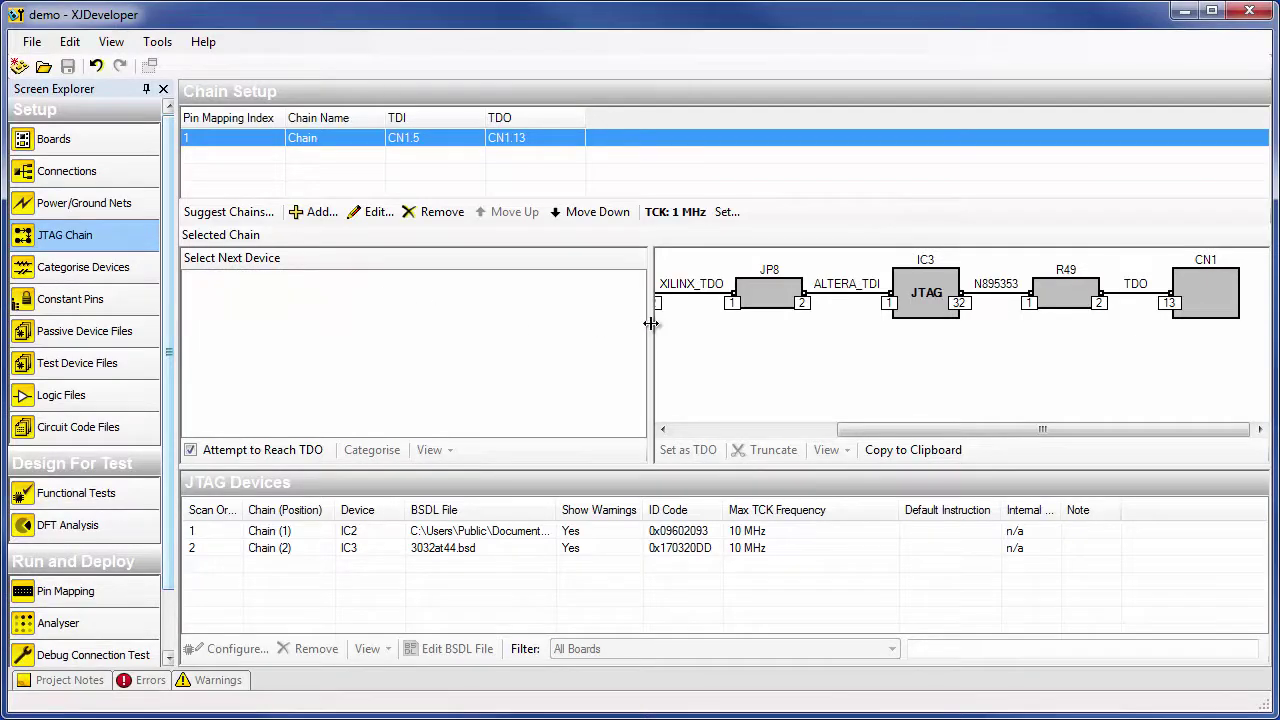
drag(650, 323, 346, 330)
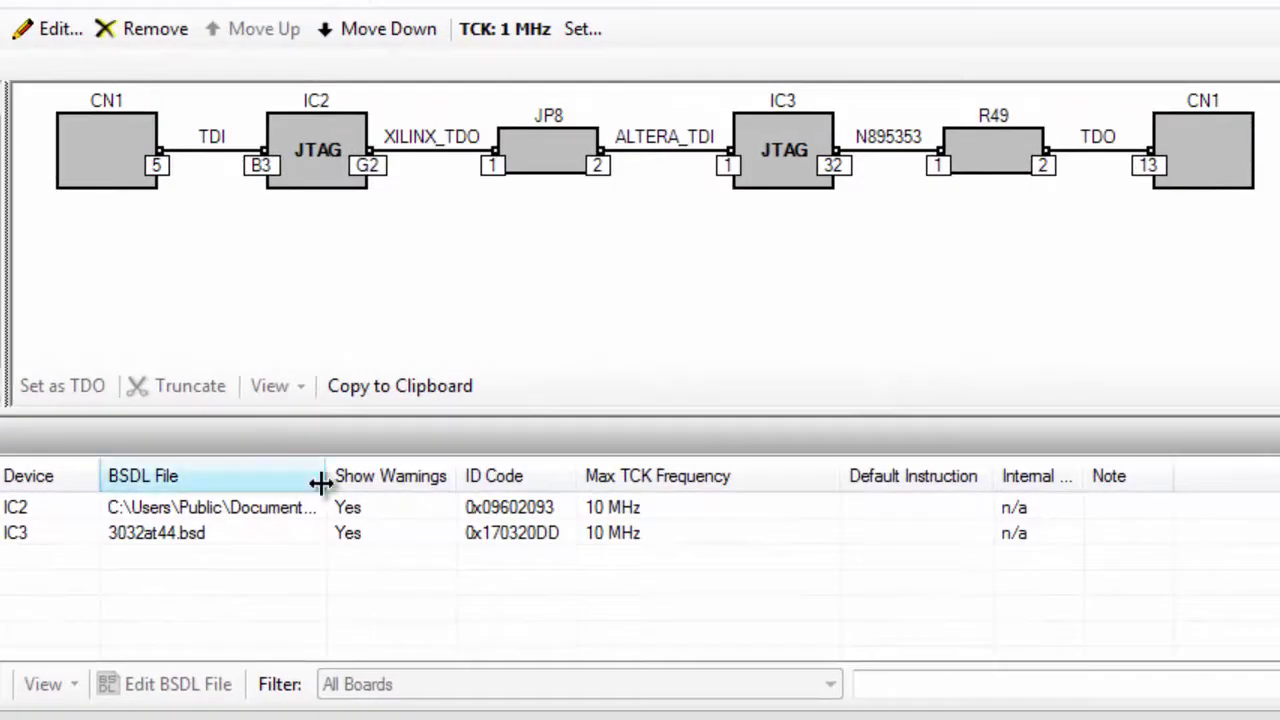
double_click(557, 510)
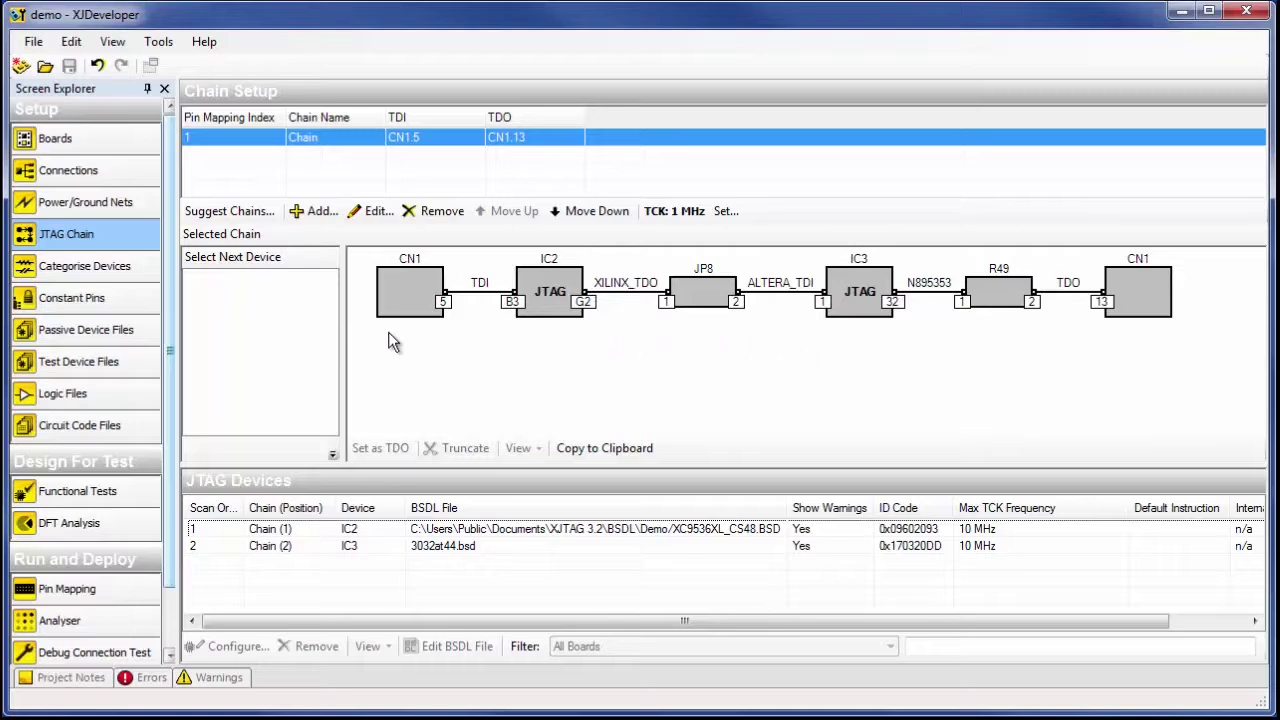
- Review the categorised test devices D1 to SW3, then go to the empty Constant Pins page
click(80, 268)
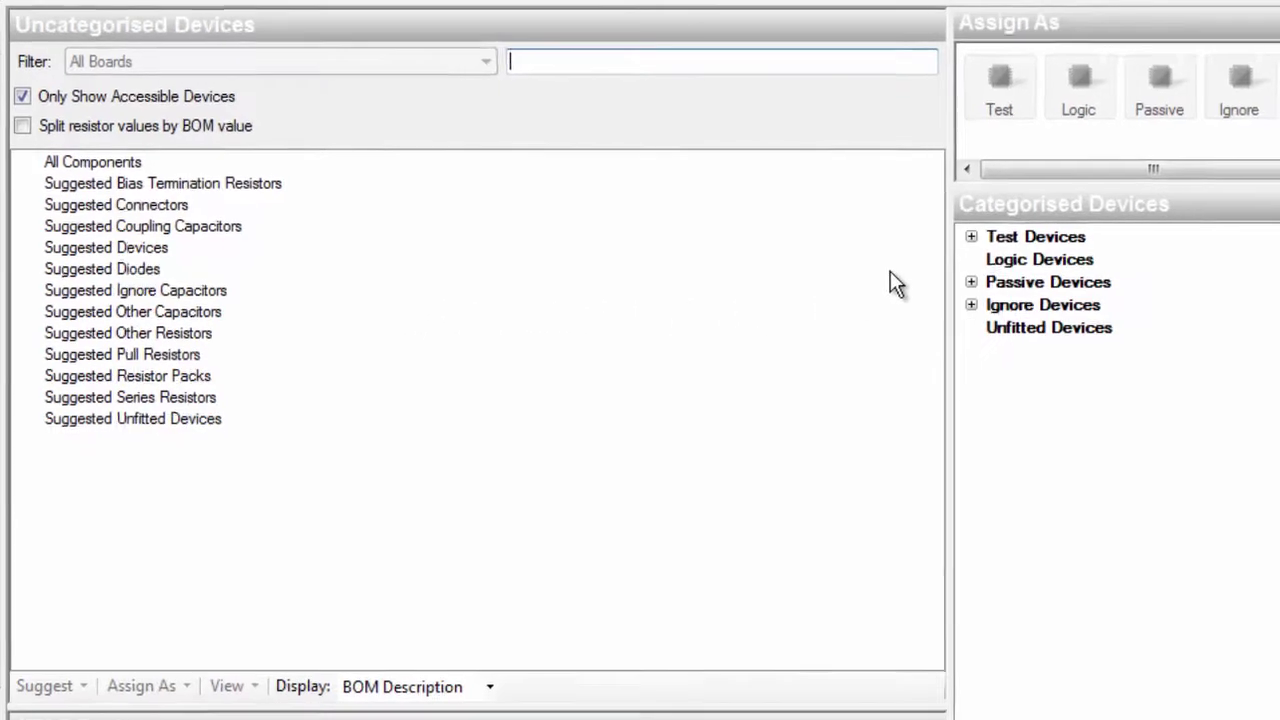
click(971, 236)
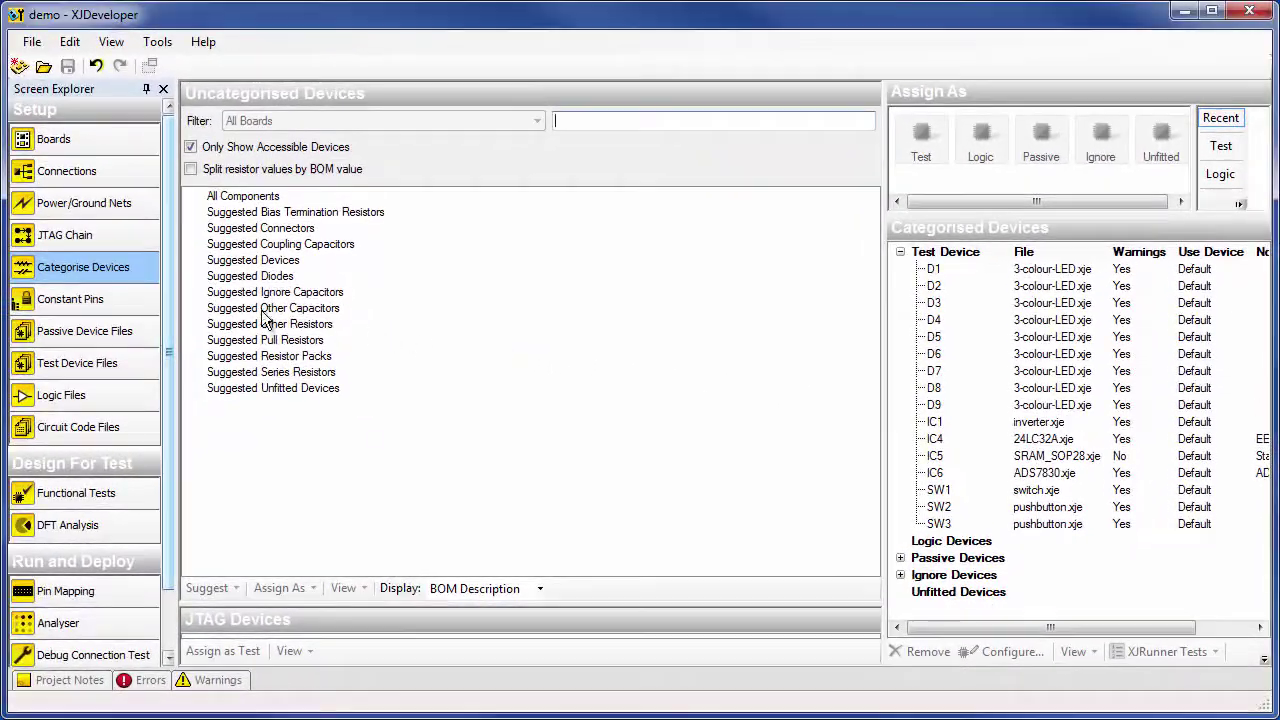
click(136, 314)
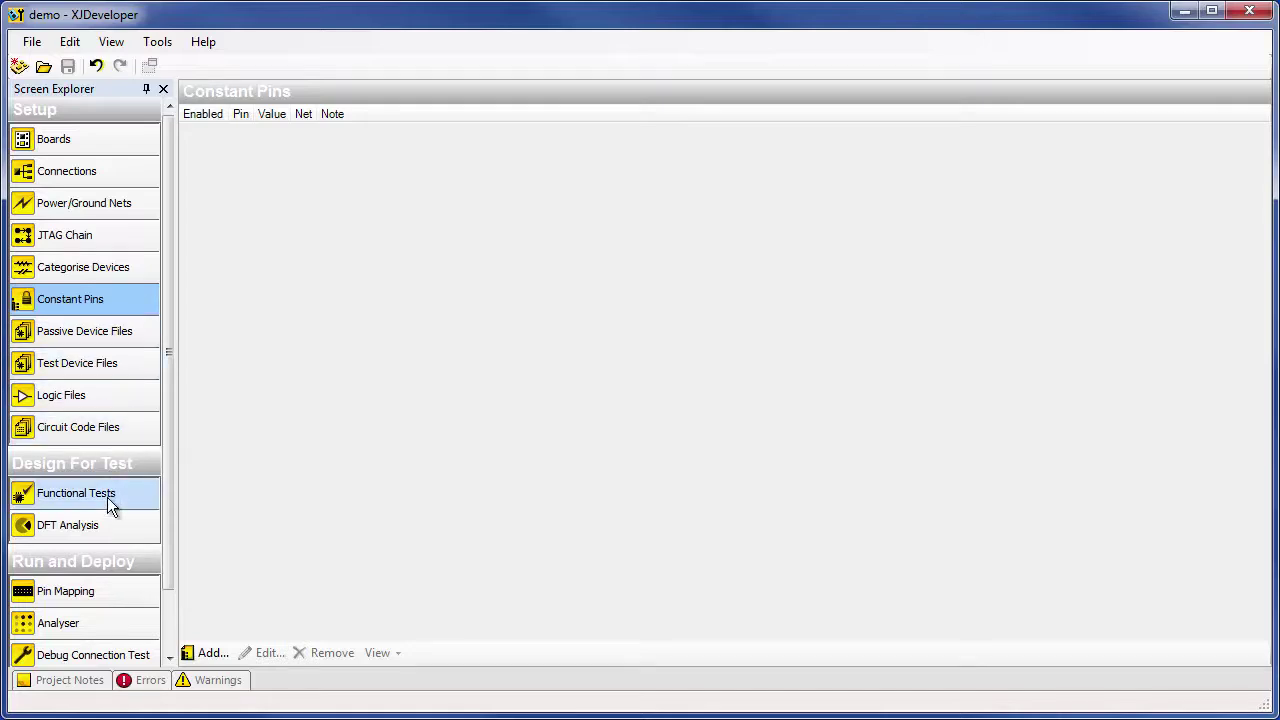
- Check per-device DFT coverage for XJDemo and the JTAG connector pin mapping, ending on XJRunner Setup
click(112, 525)
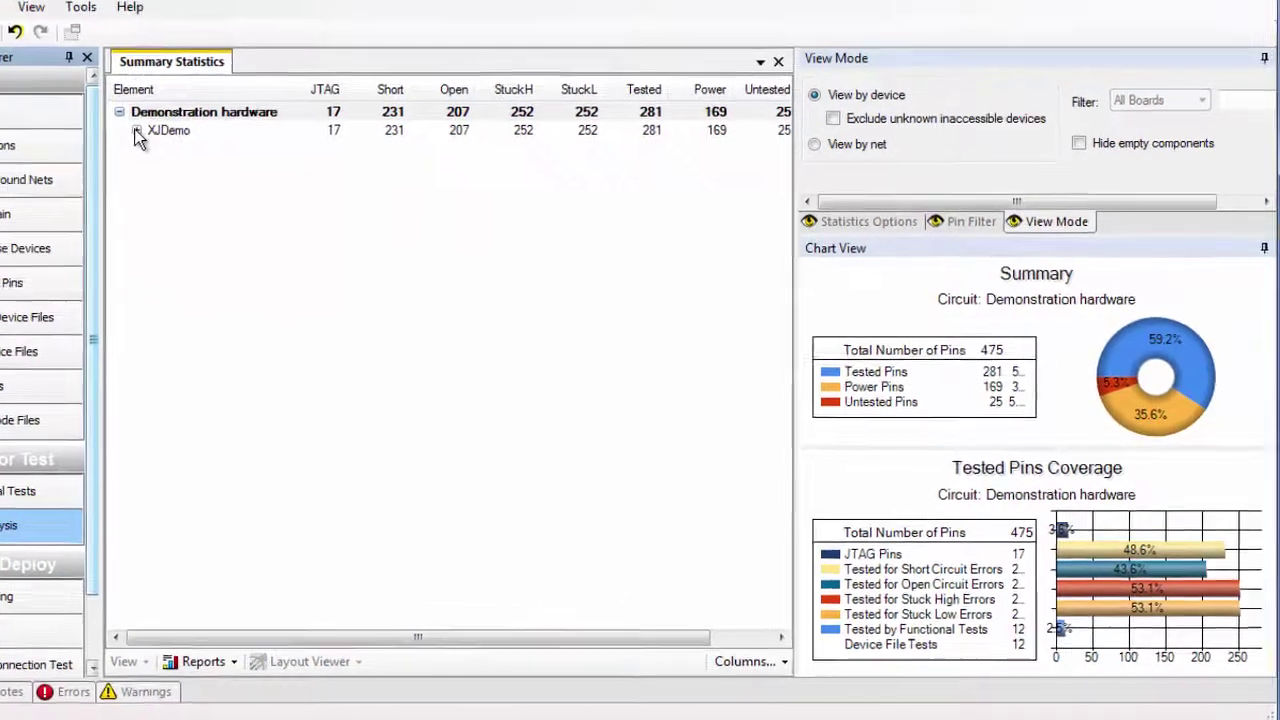
click(209, 157)
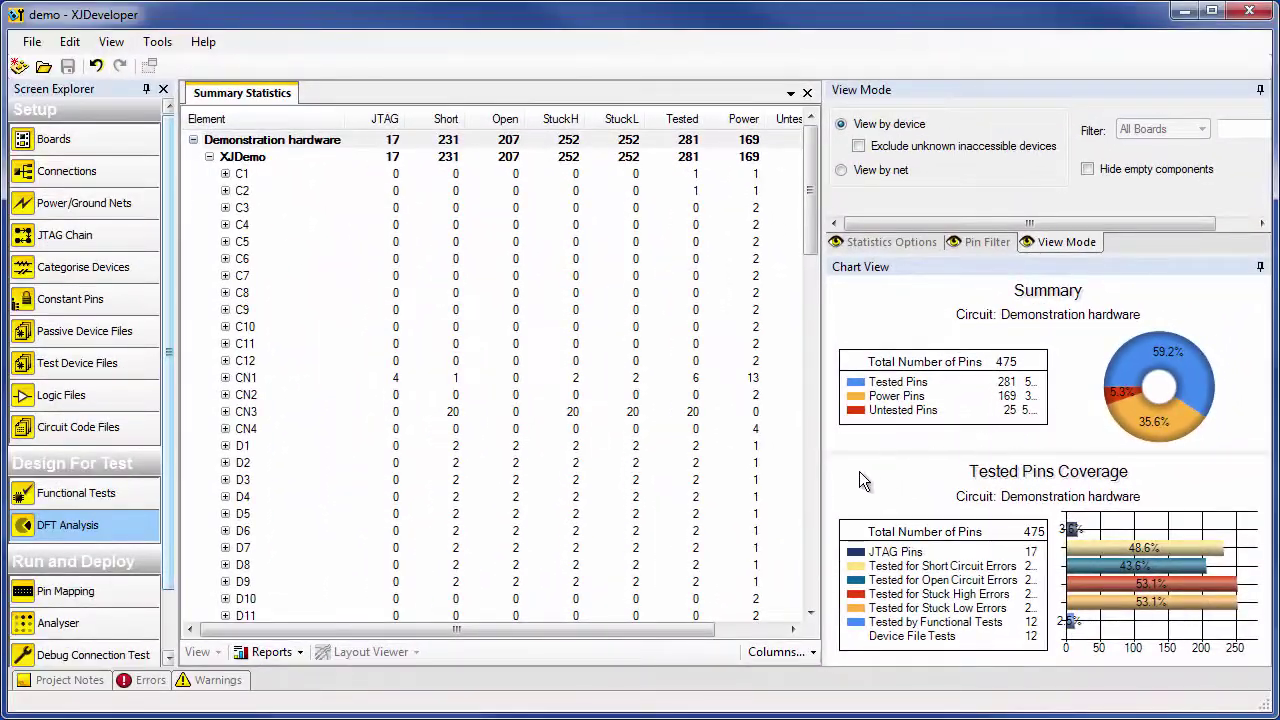
click(137, 593)
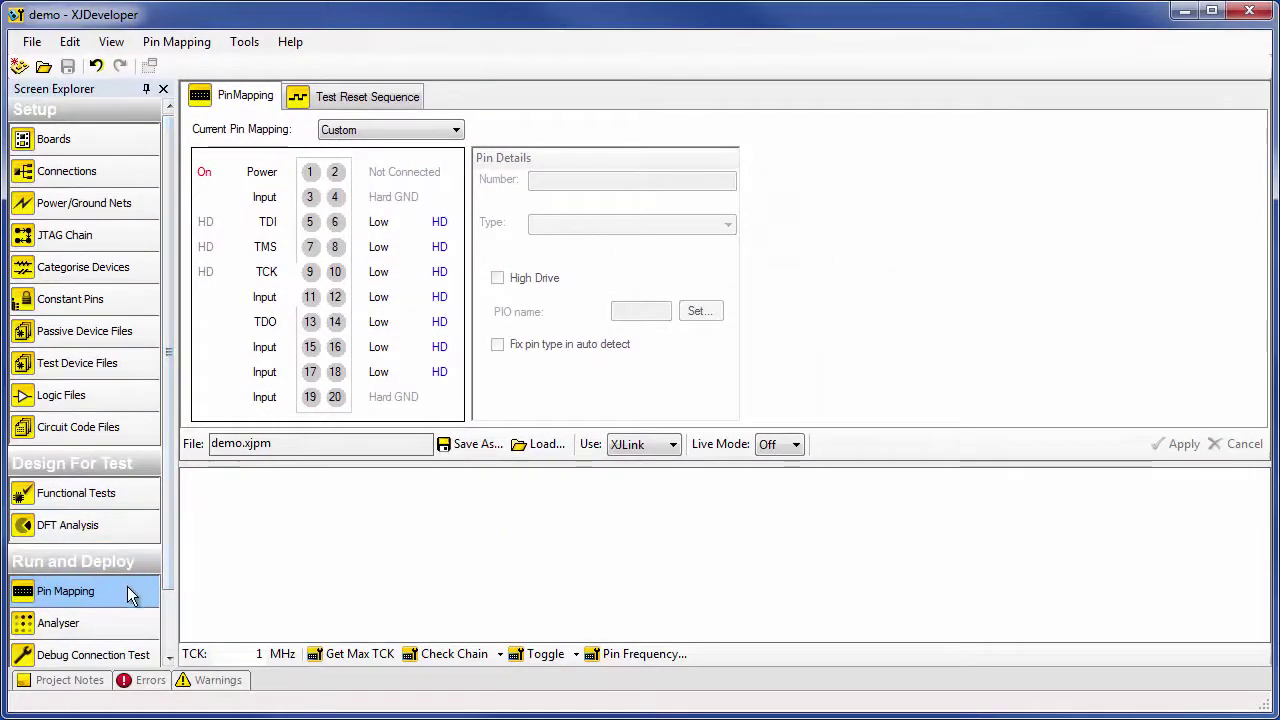
scroll(150, 610, down, 3)
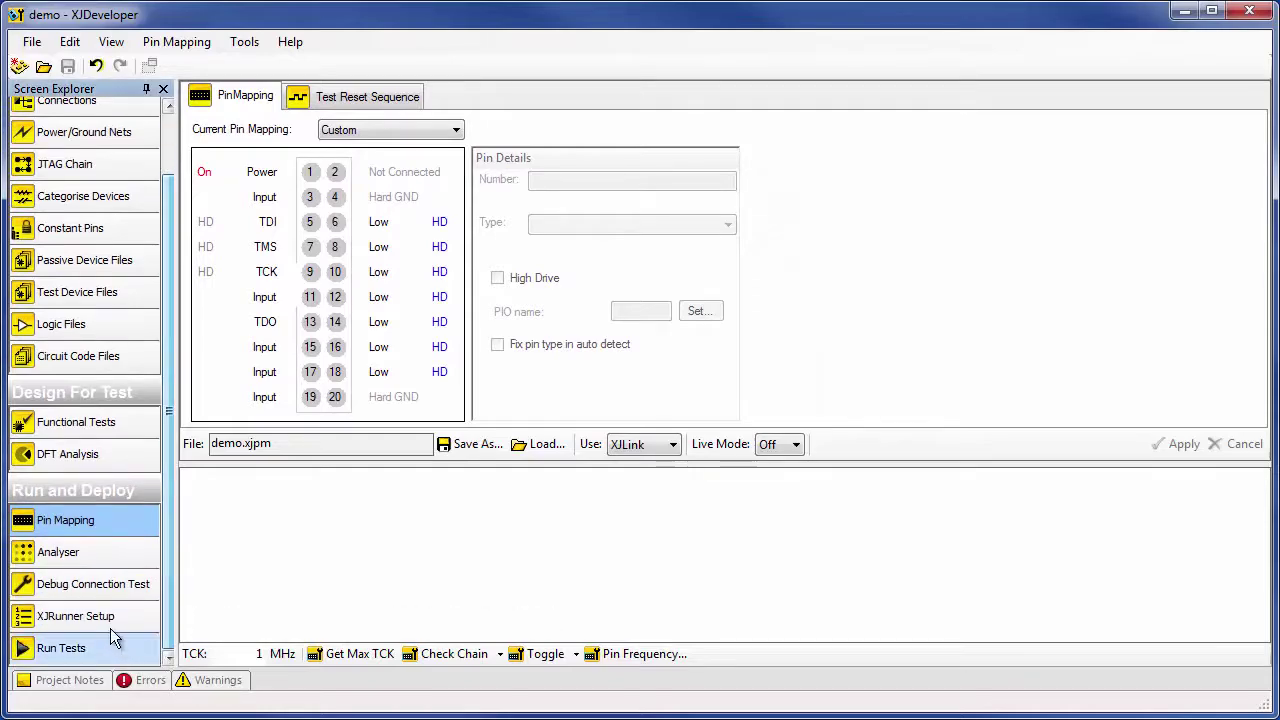
click(110, 622)
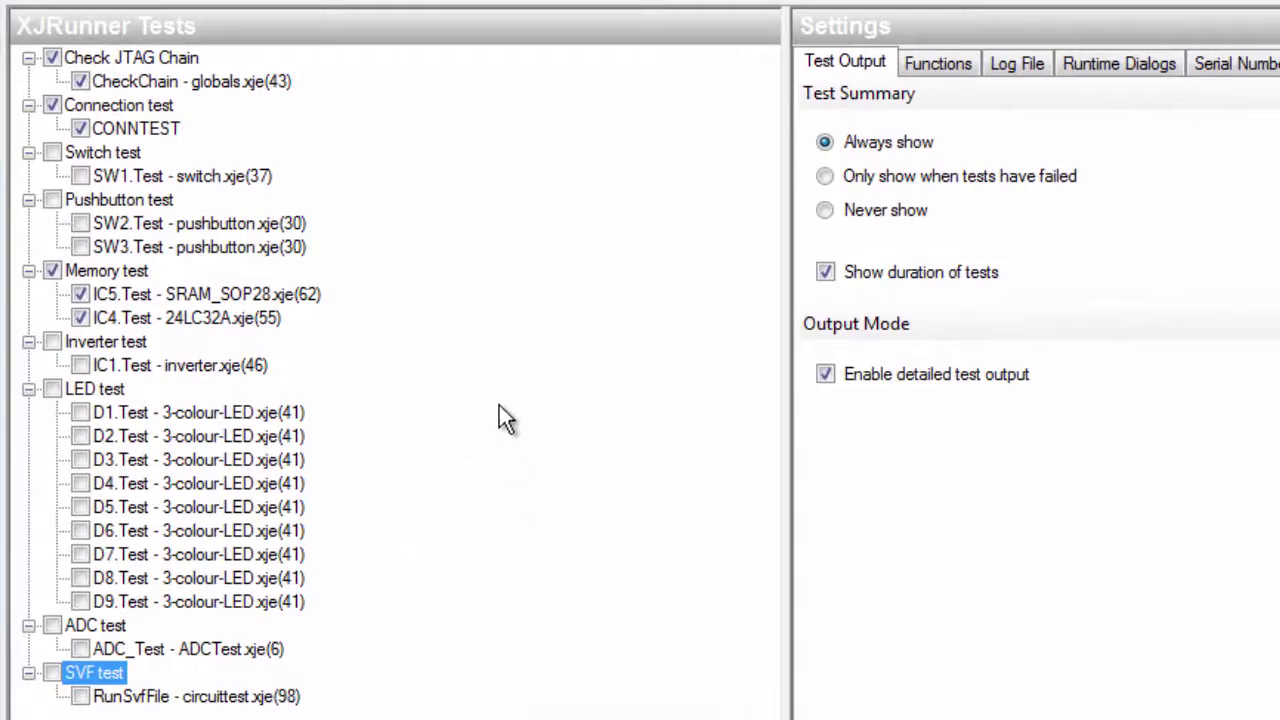
click(264, 60)
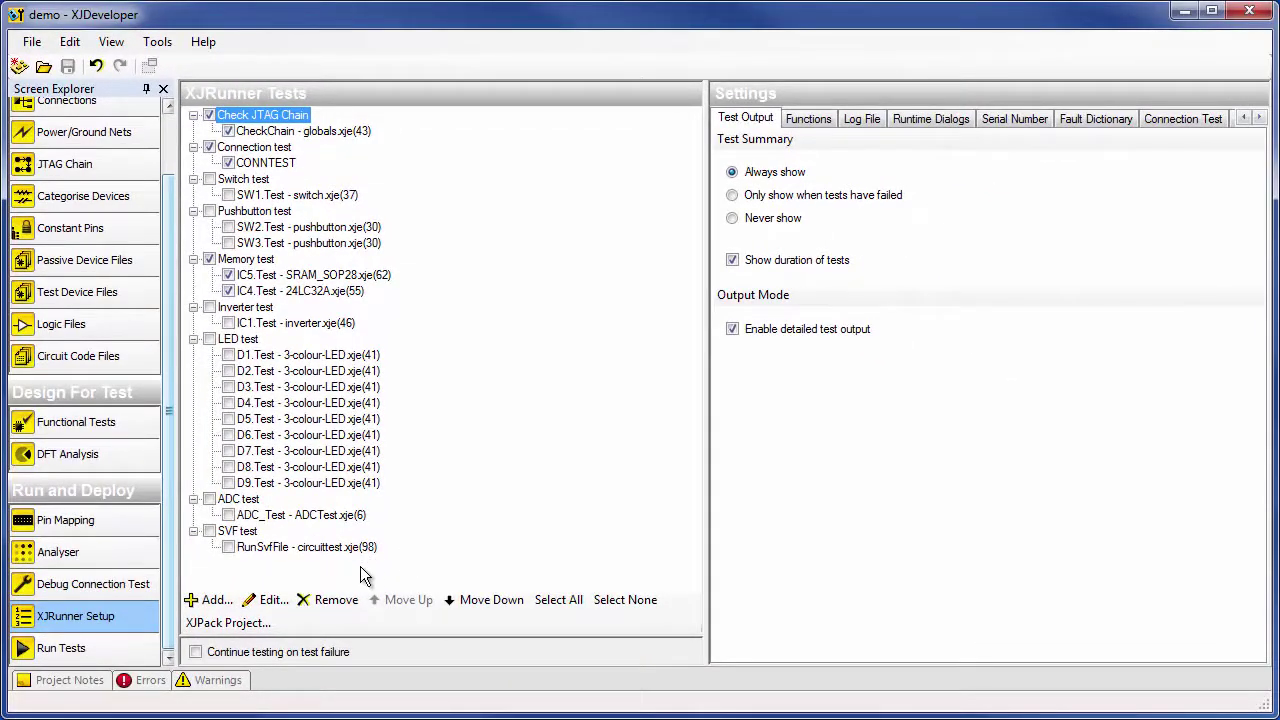
- Run the selected board tests so JTAG chain, connection and memory pass in 1.199 s
click(62, 646)
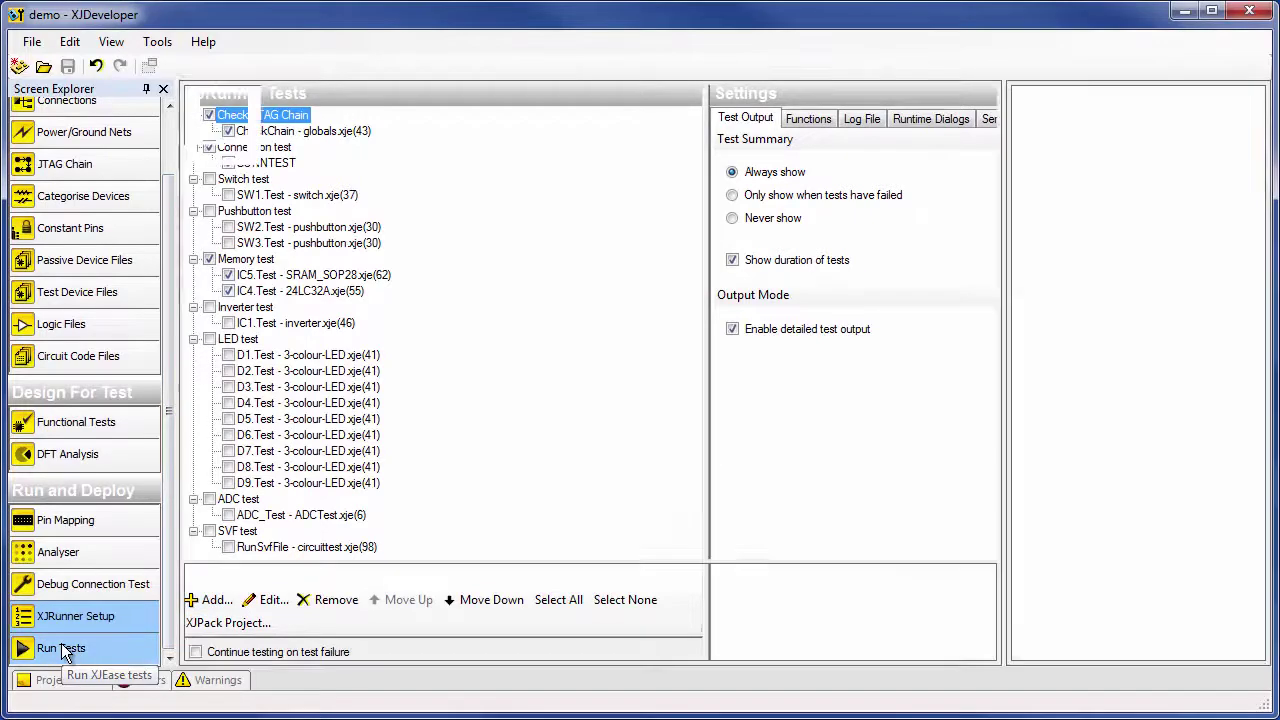
click(241, 597)
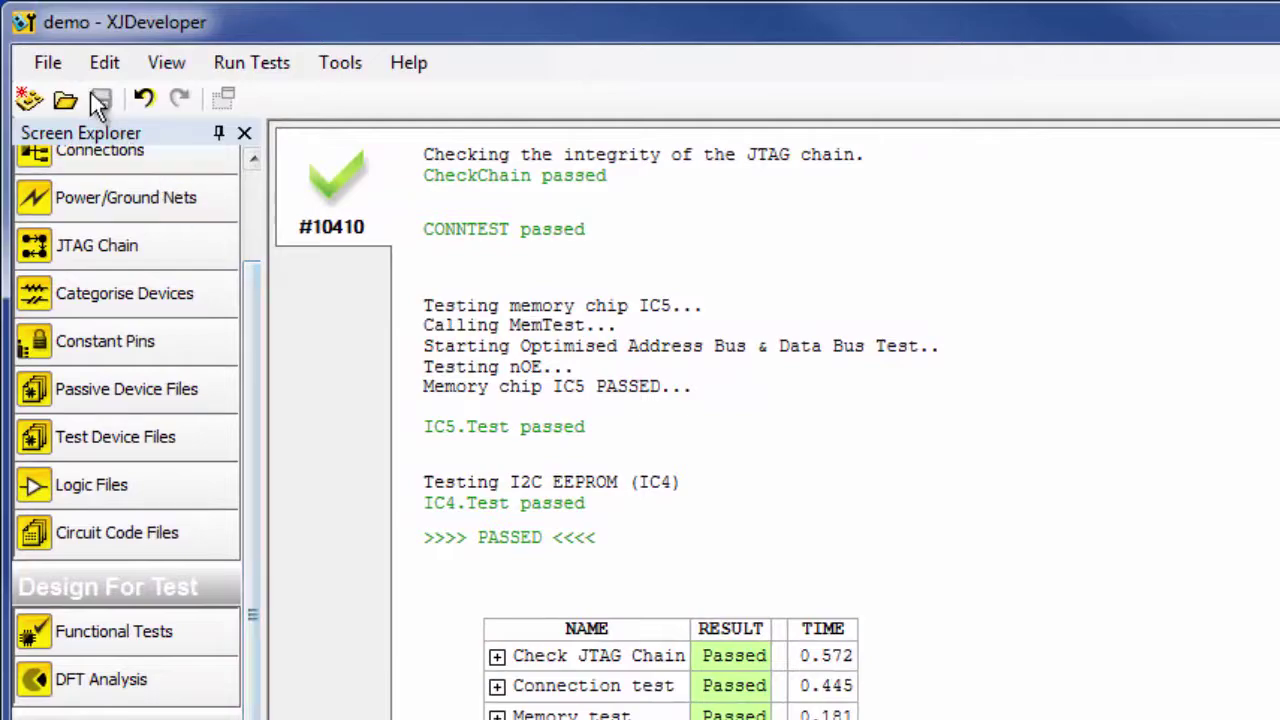
- Export the demo project to an XJPack file via File > Export Project
click(48, 64)
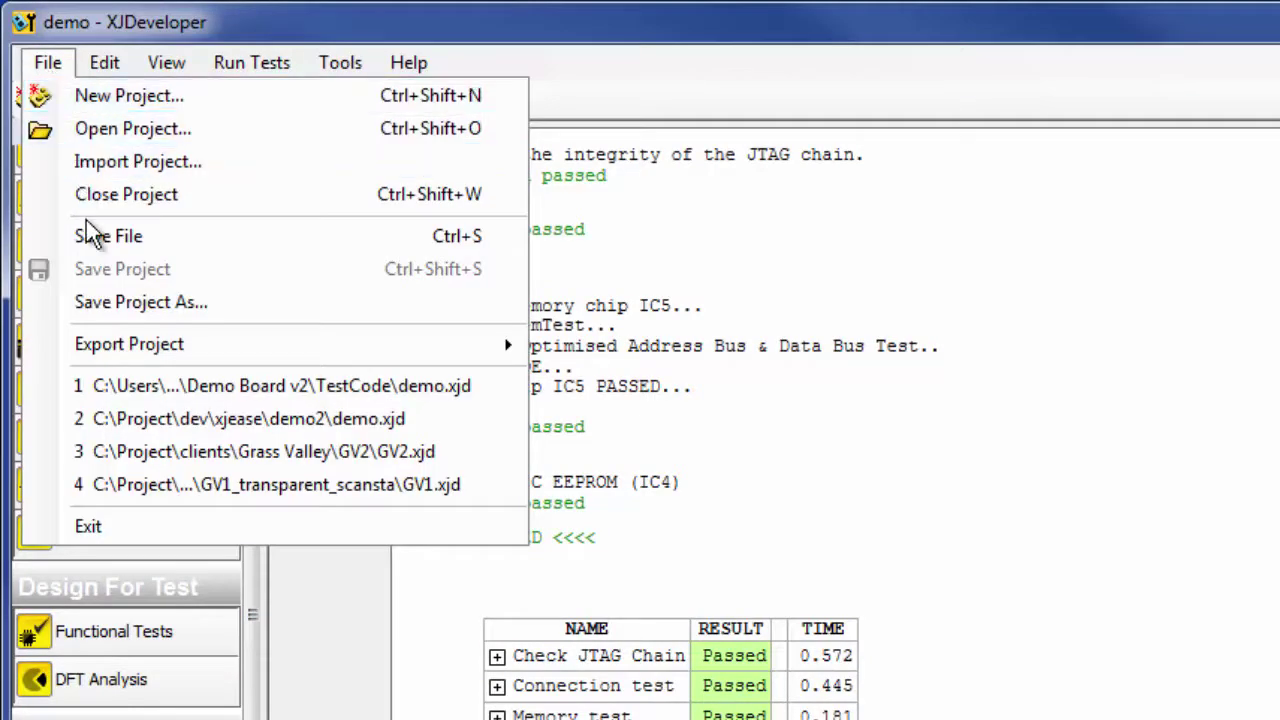
mouse_move(132, 347)
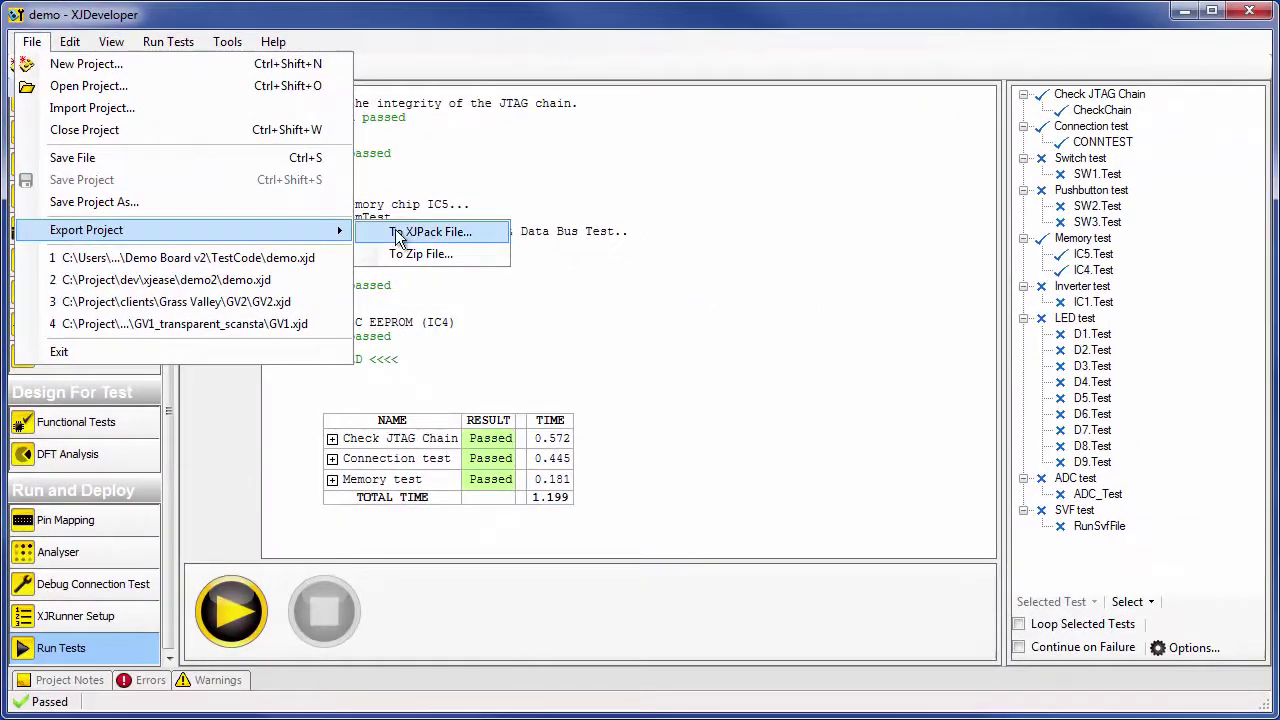
click(398, 236)
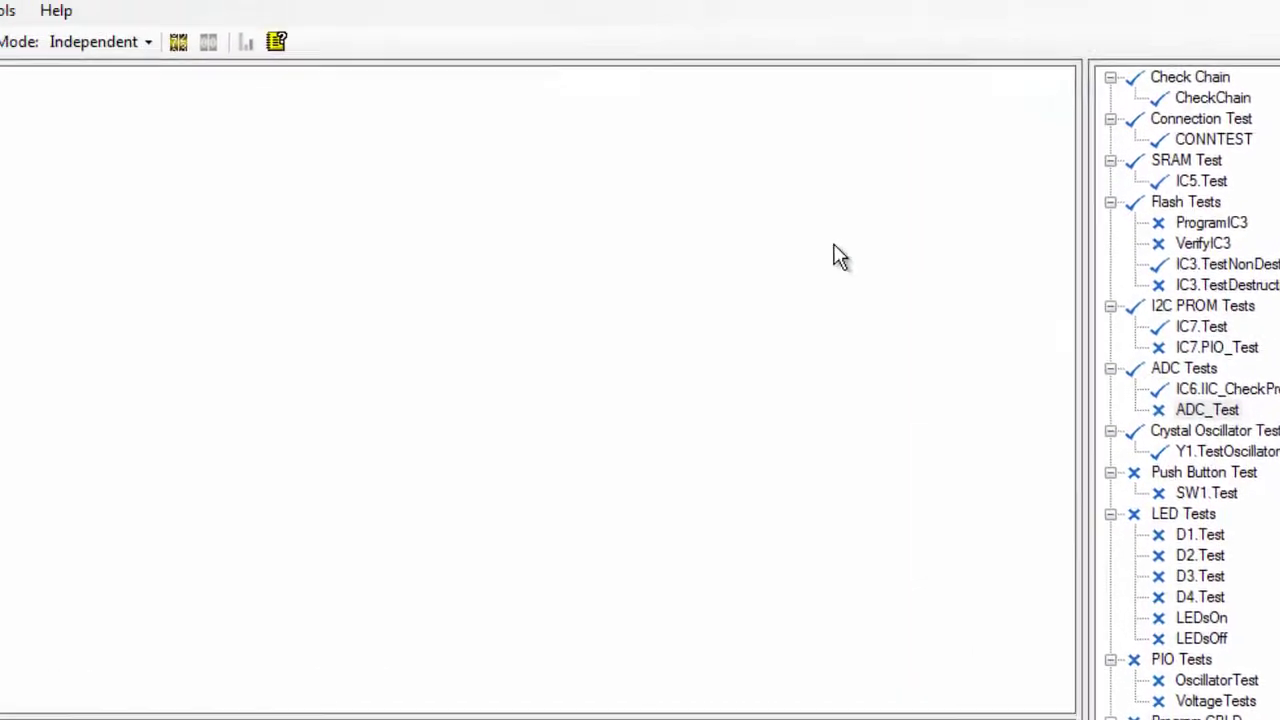
- Run both boards twice in Group test mode, then switch Test Mode back to Independent
click(297, 92)
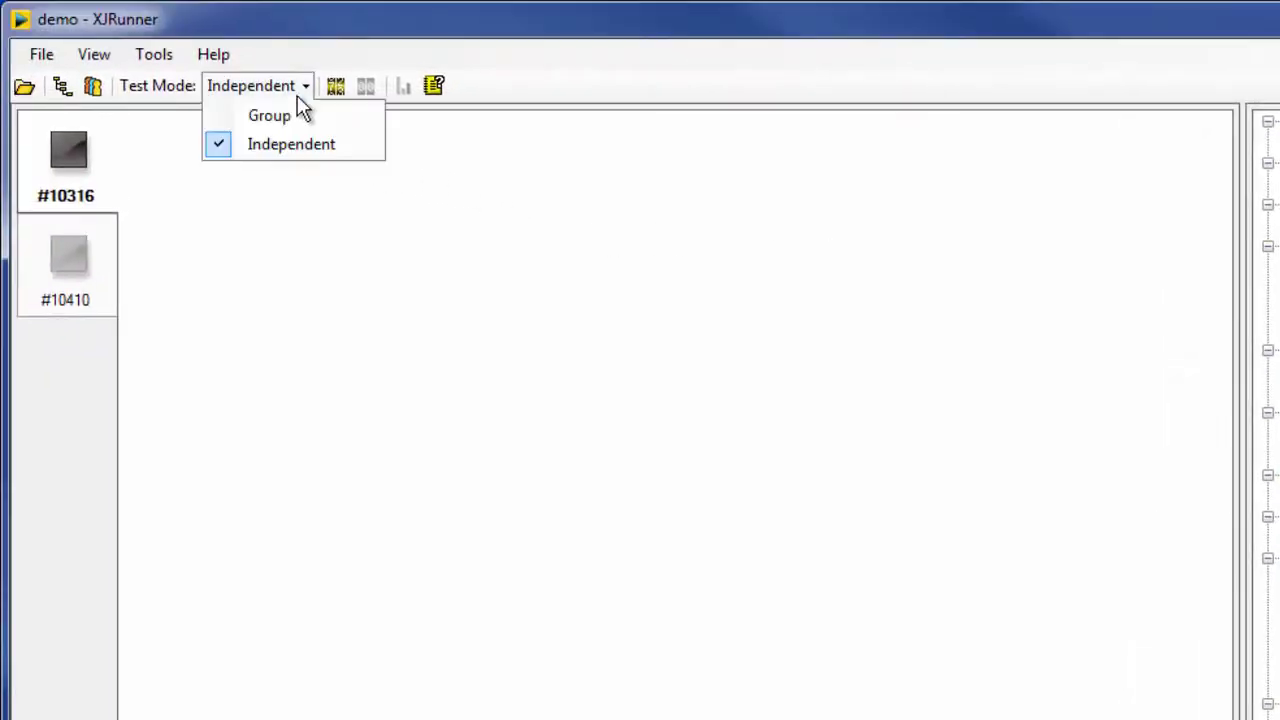
click(279, 121)
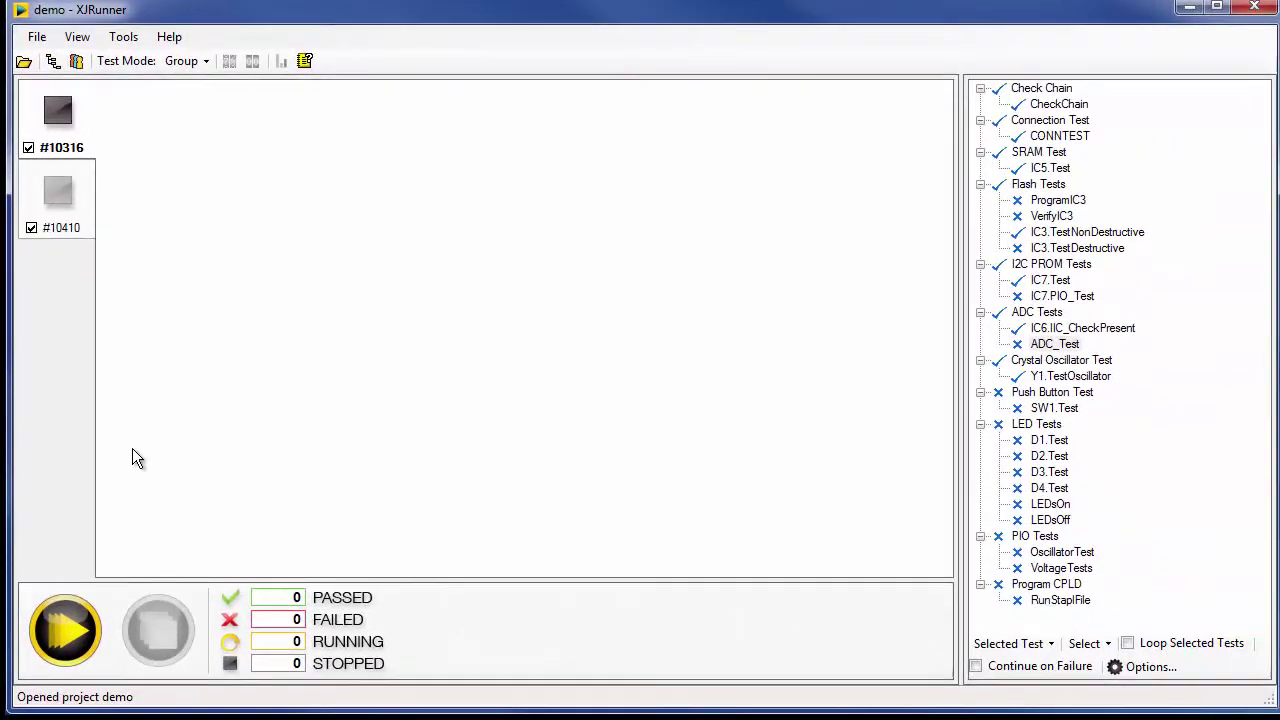
click(71, 622)
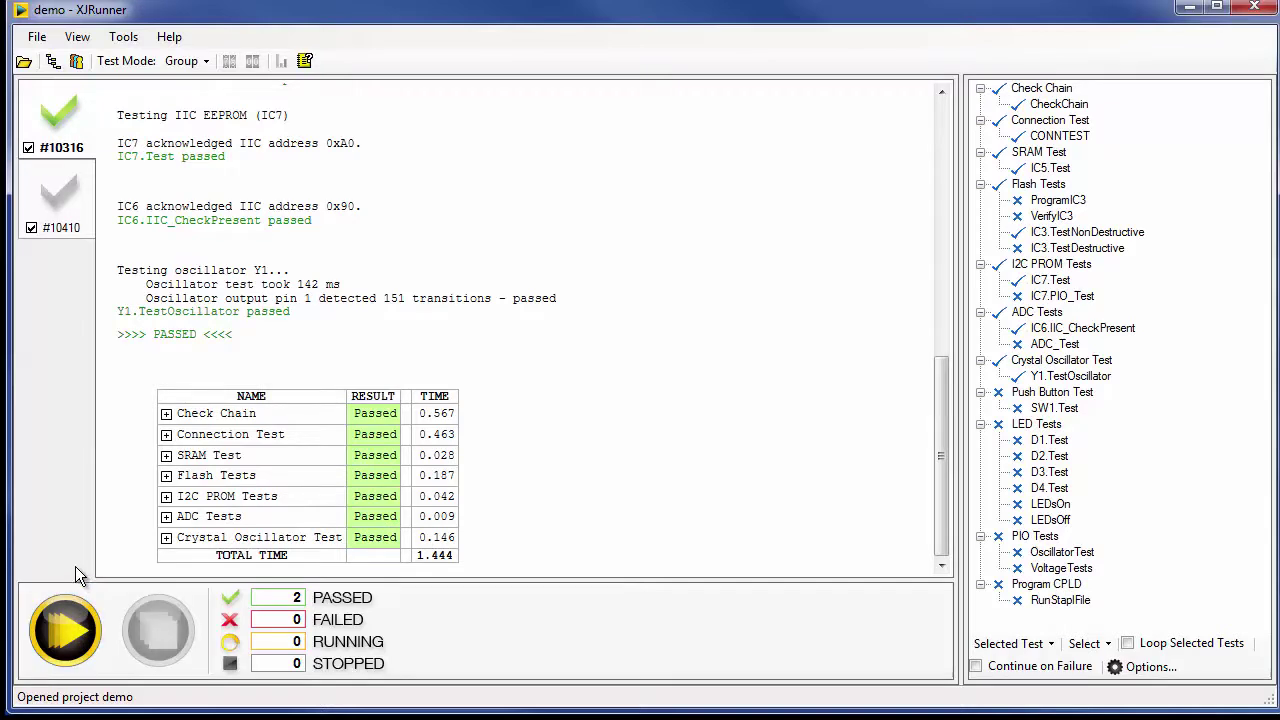
click(76, 622)
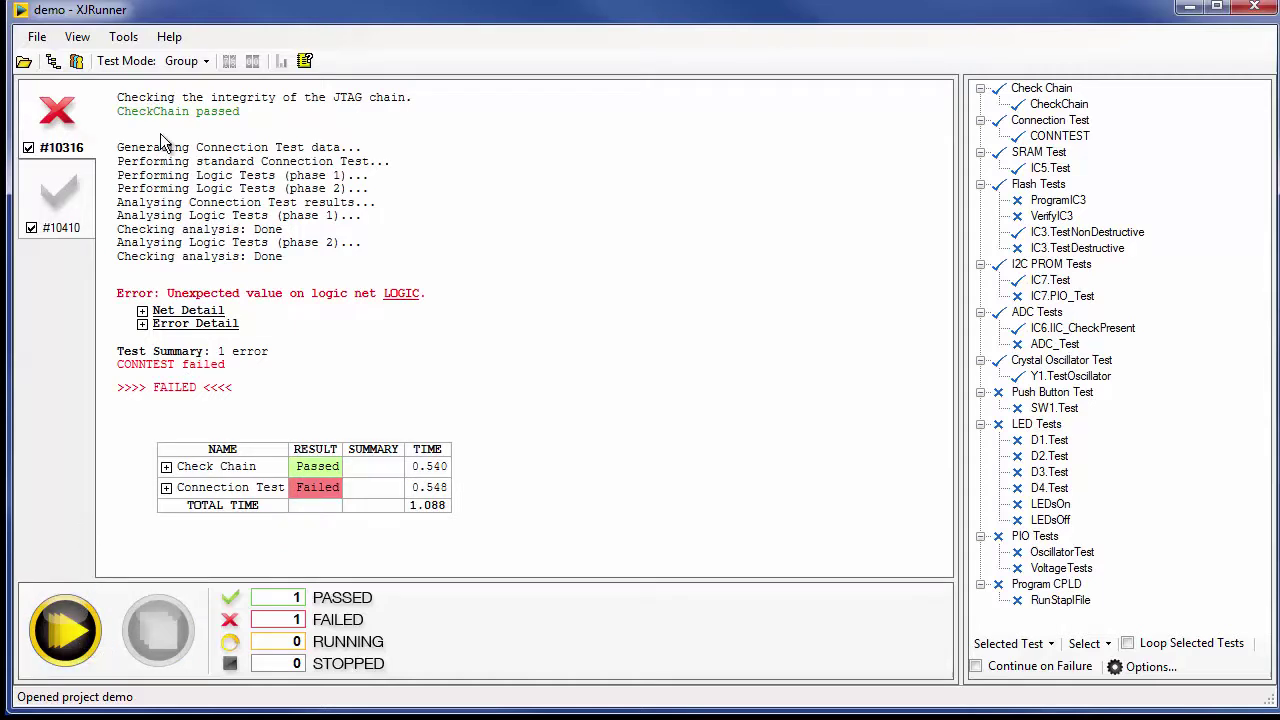
click(182, 61)
click(106, 200)
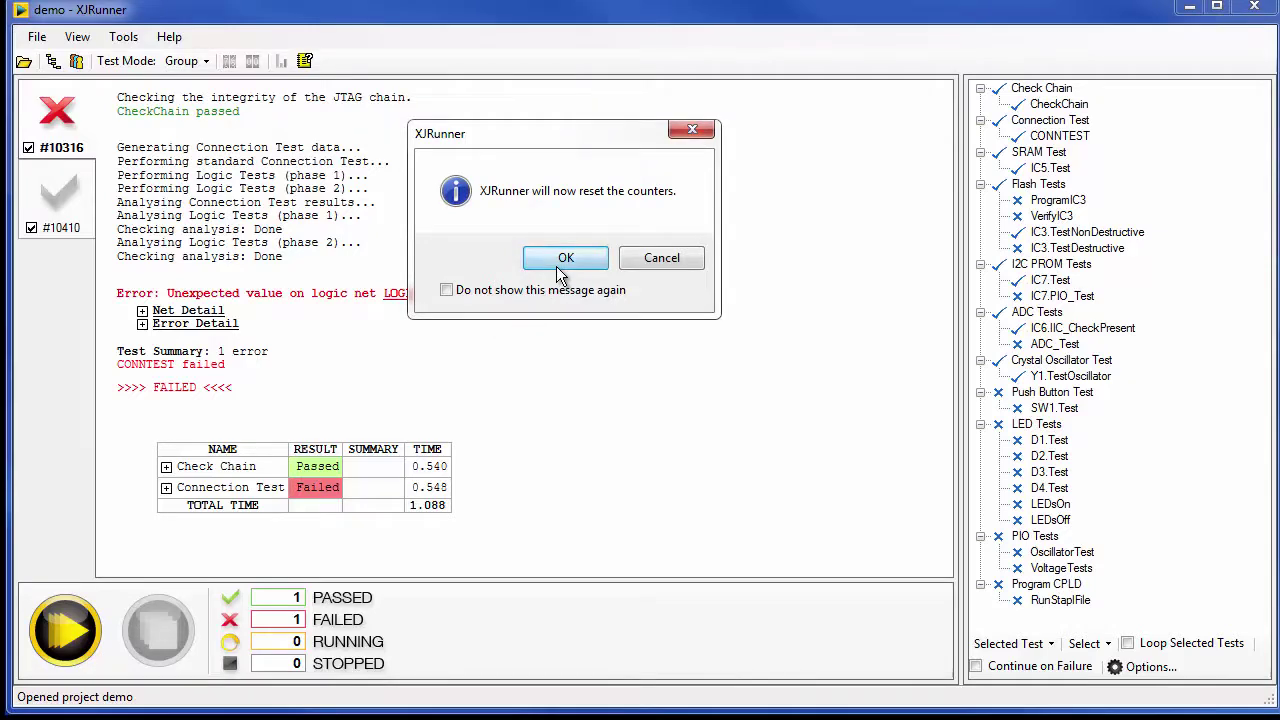
- Confirm the counter reset, run boards #10316 and #10410 independently, and show #10410's passed log
click(566, 257)
click(66, 630)
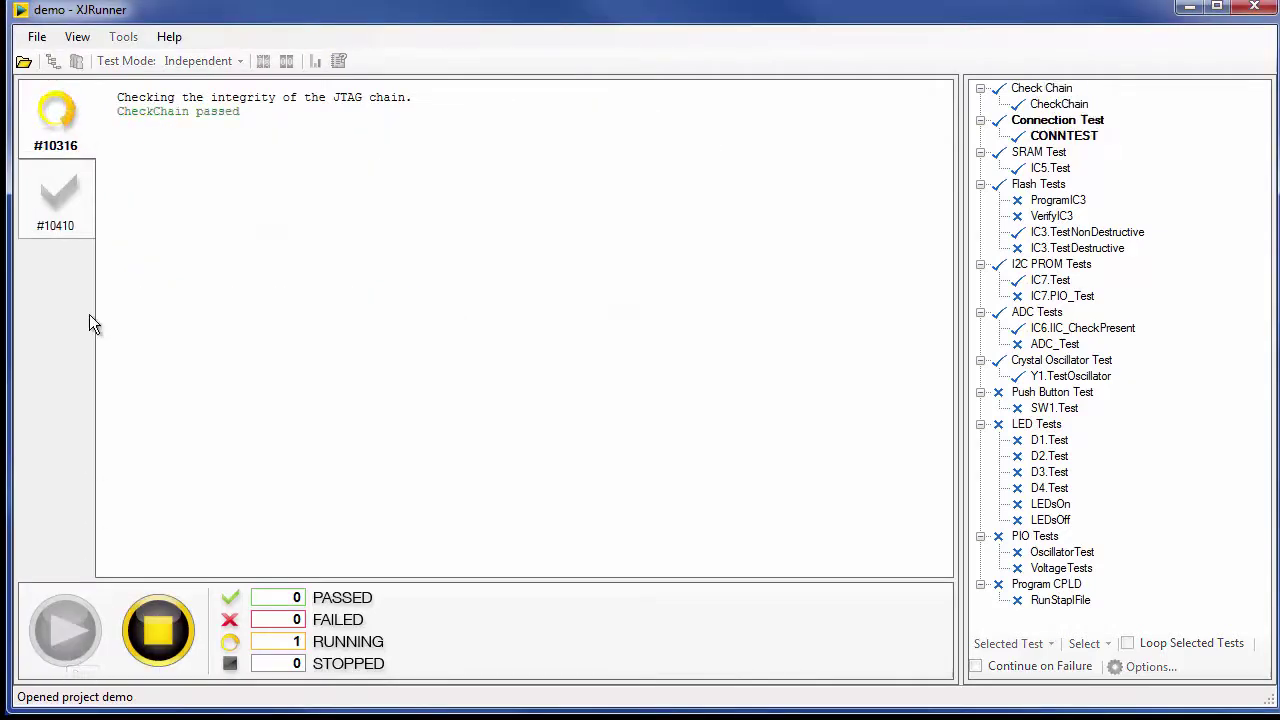
click(69, 638)
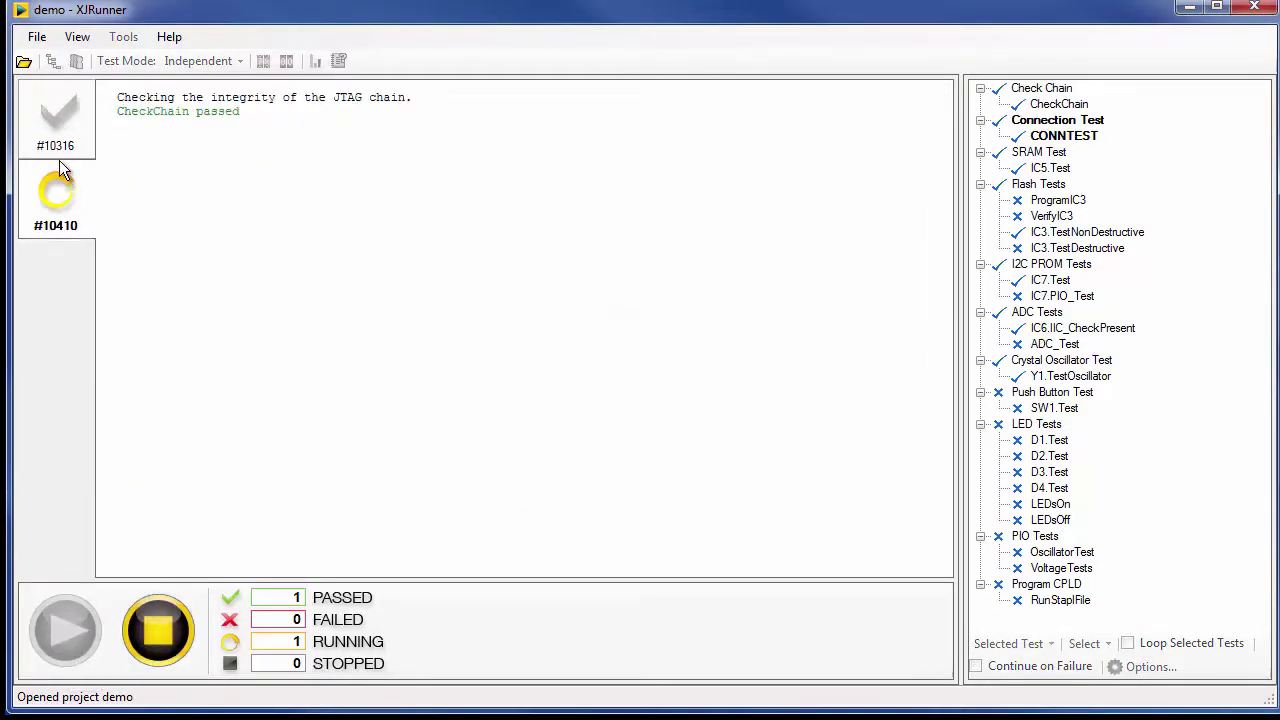
click(58, 130)
click(85, 642)
click(34, 213)
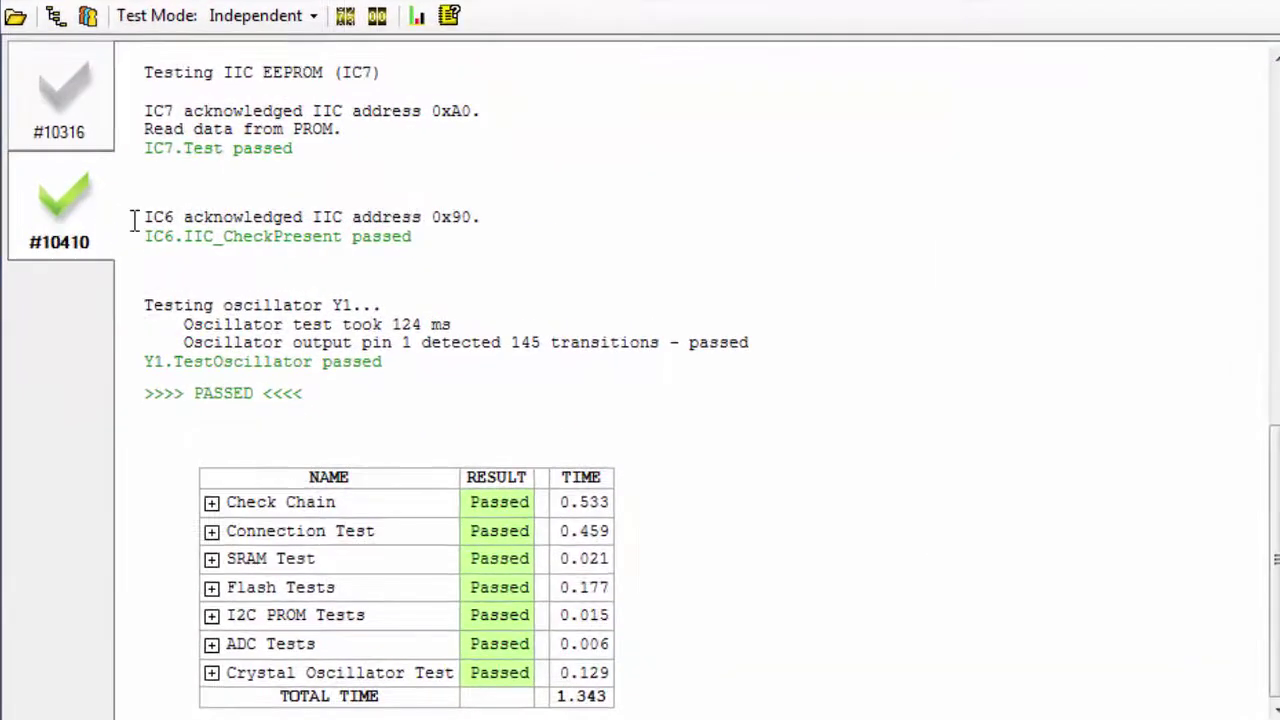
click(418, 20)
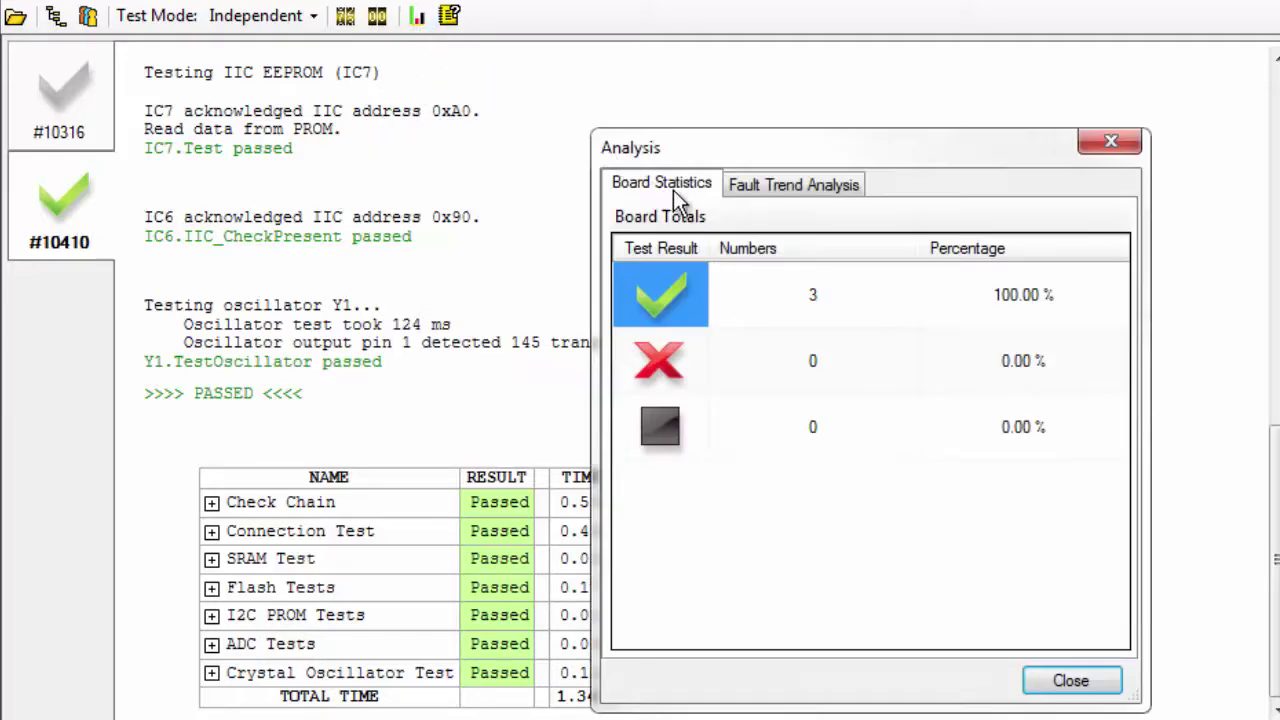
click(803, 187)
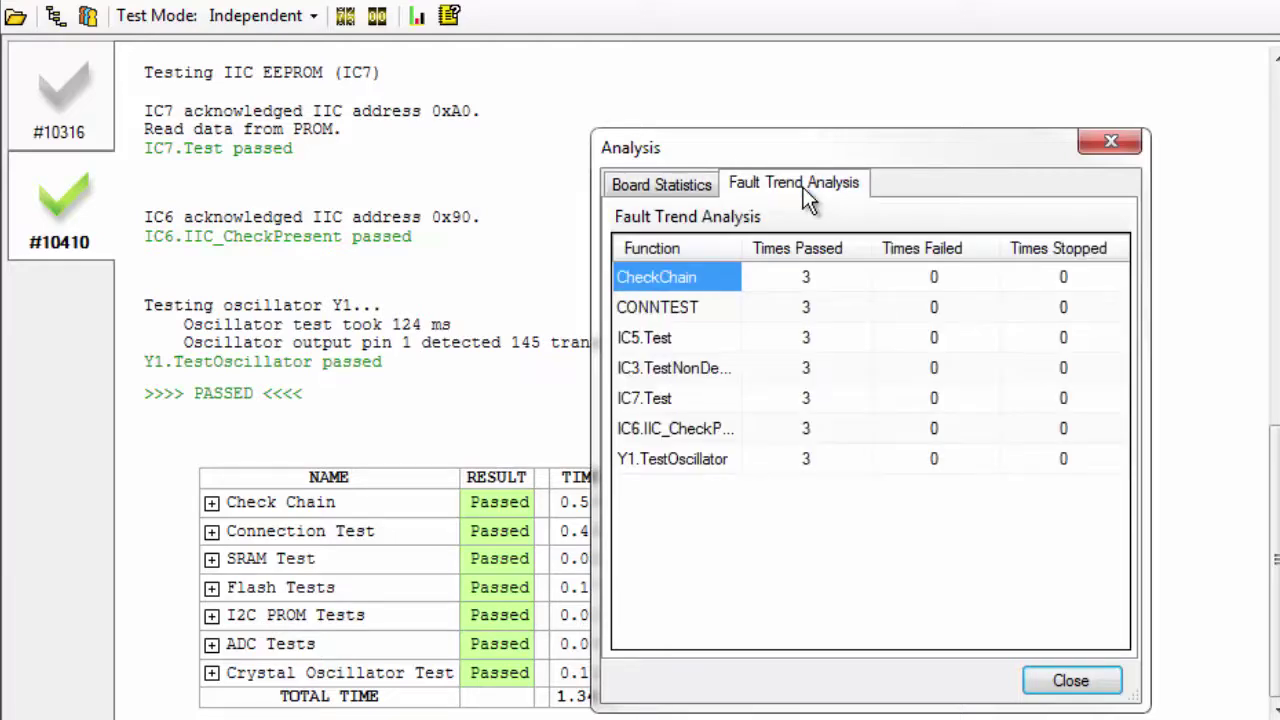
click(1040, 682)
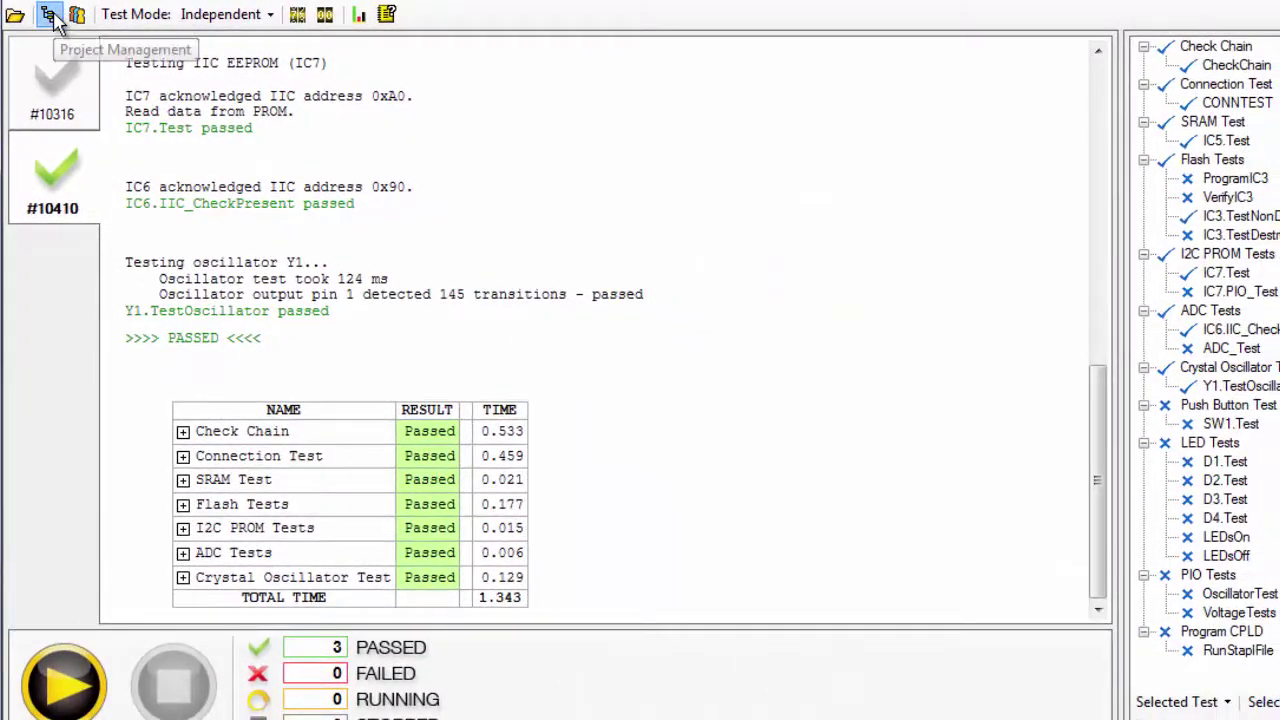
- Enable logging of test results with log files named %{Serial}.txt
click(54, 15)
click(886, 84)
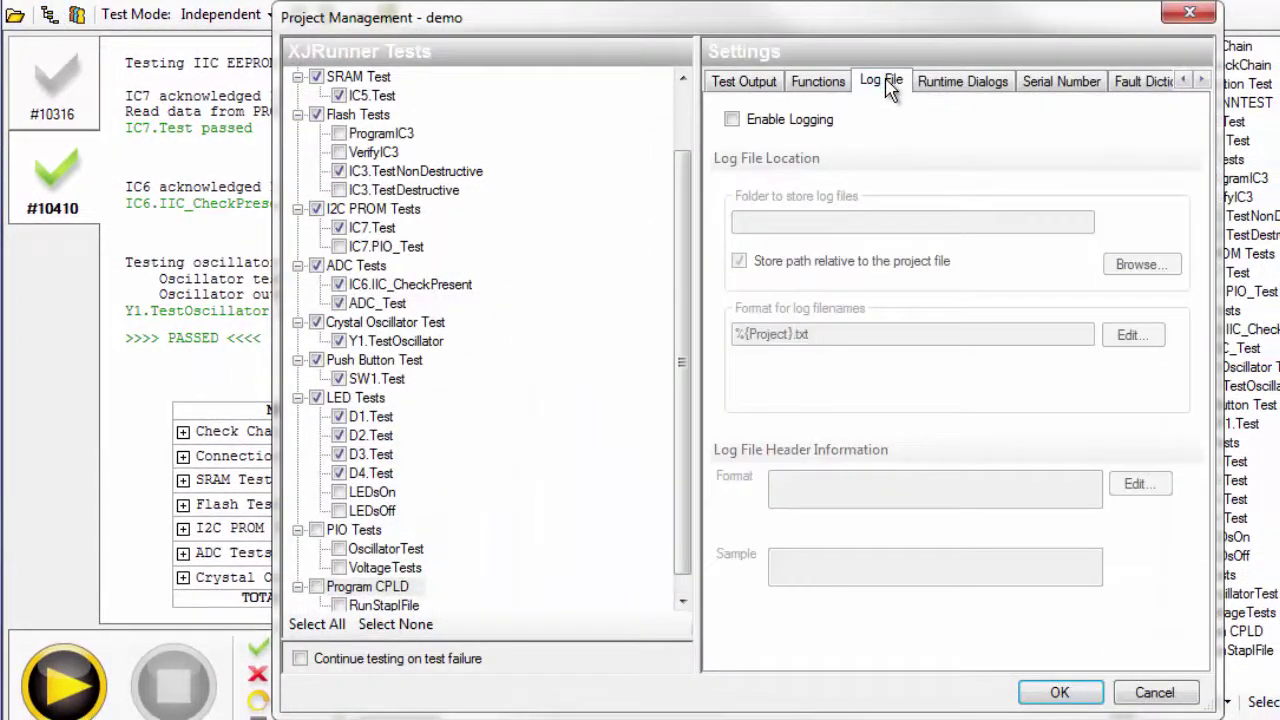
click(786, 122)
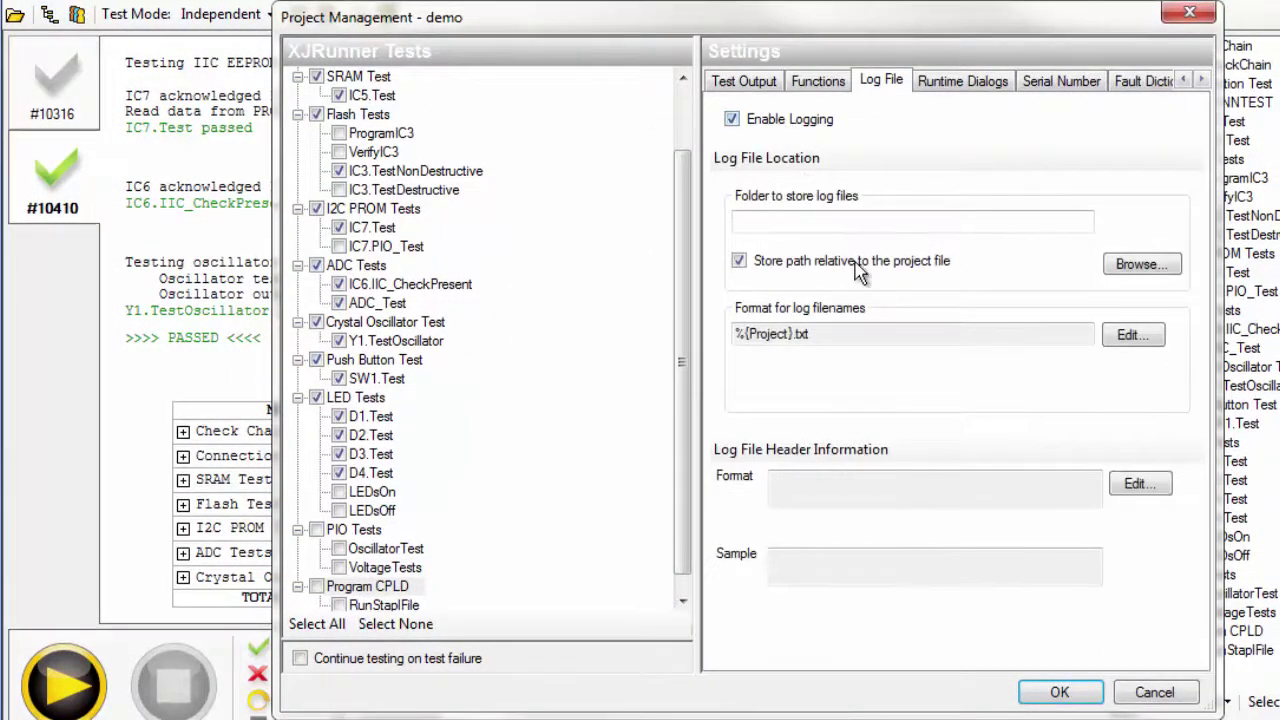
click(1132, 336)
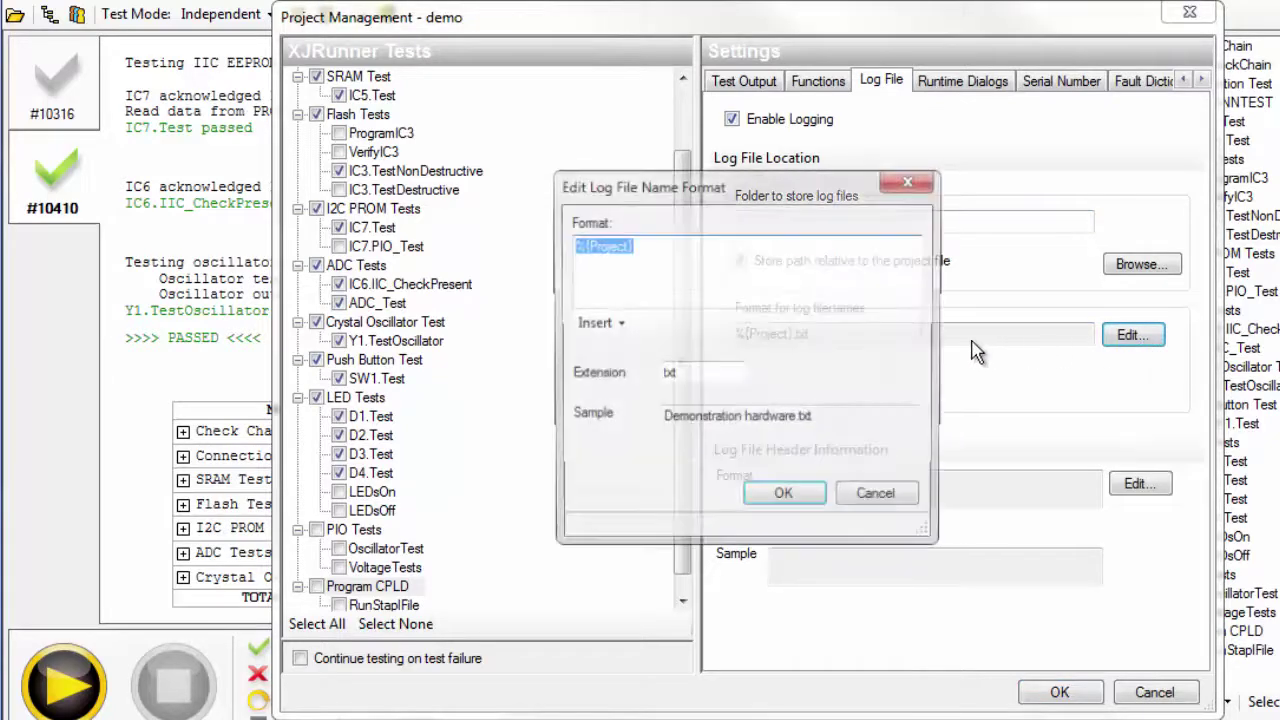
click(612, 323)
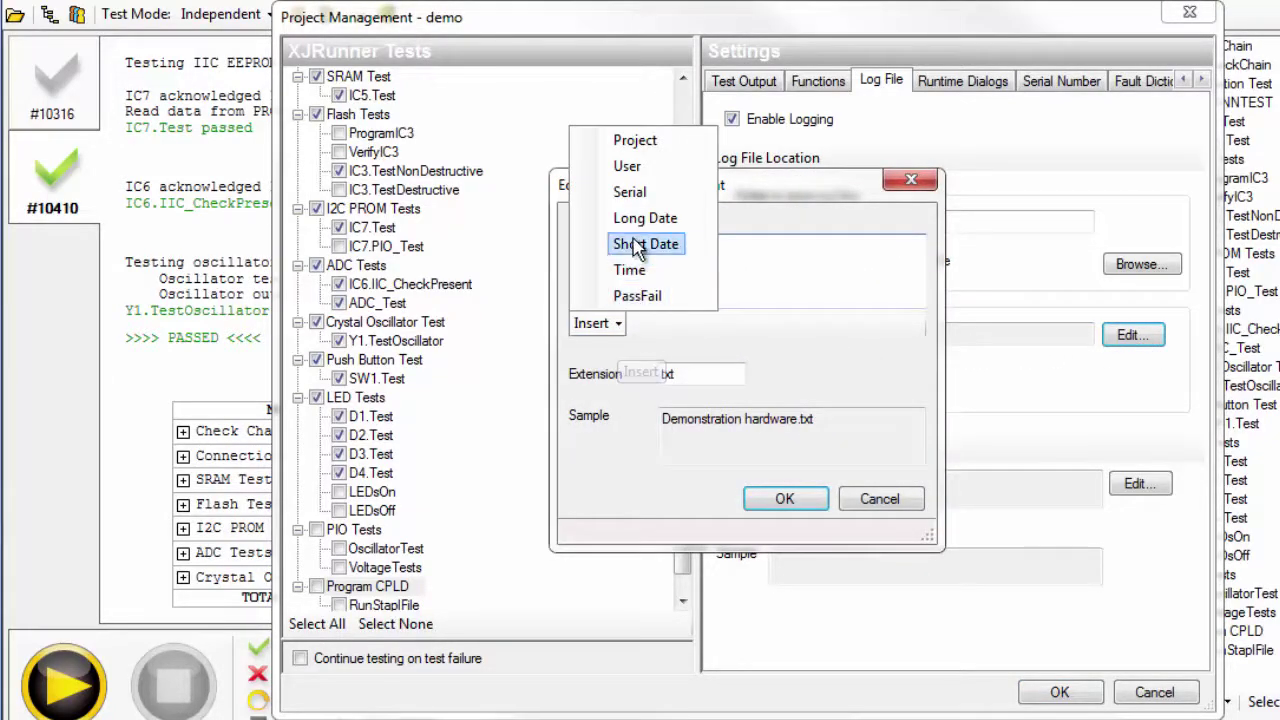
click(630, 192)
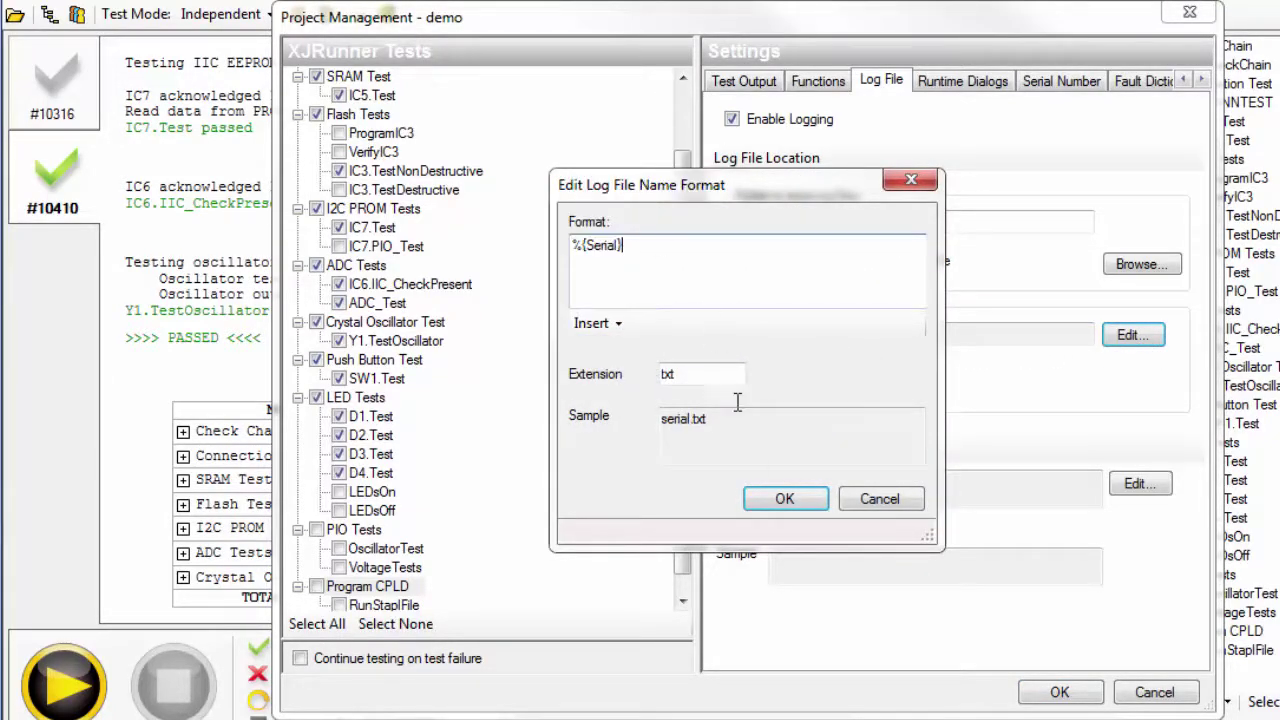
click(785, 497)
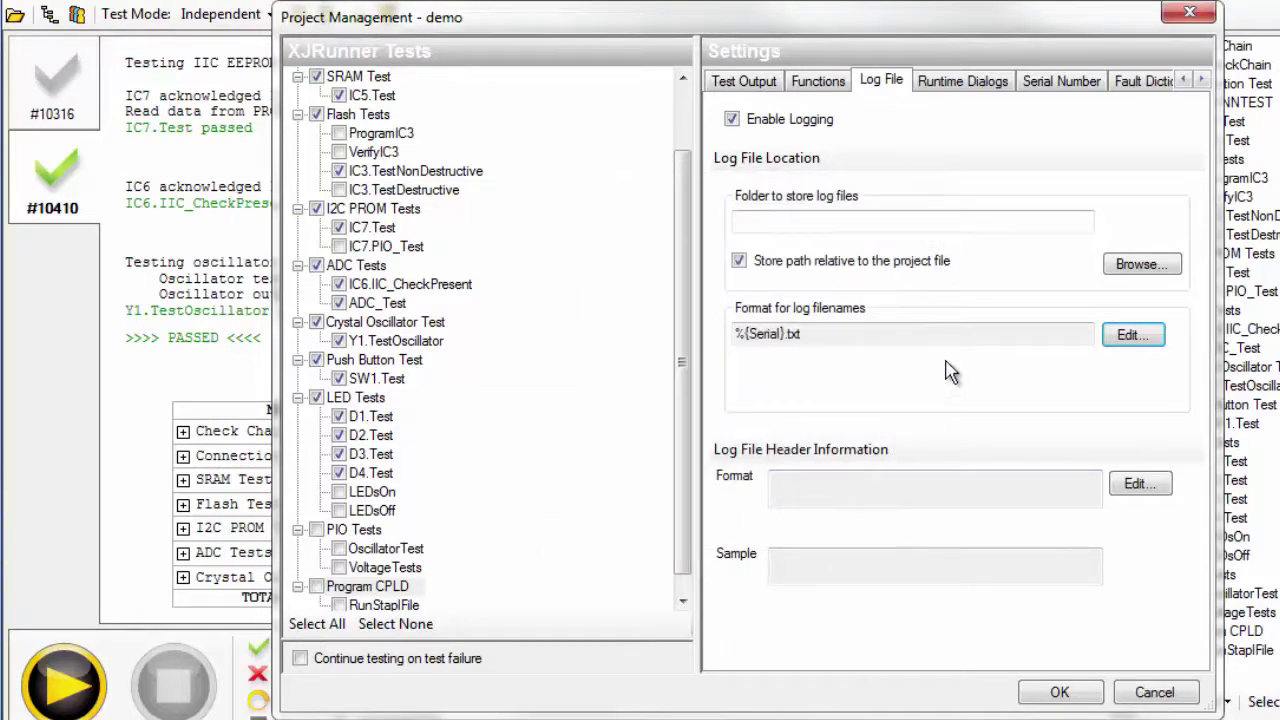
- Have XJRunner generate serial numbers itself and apply the project settings
click(1032, 86)
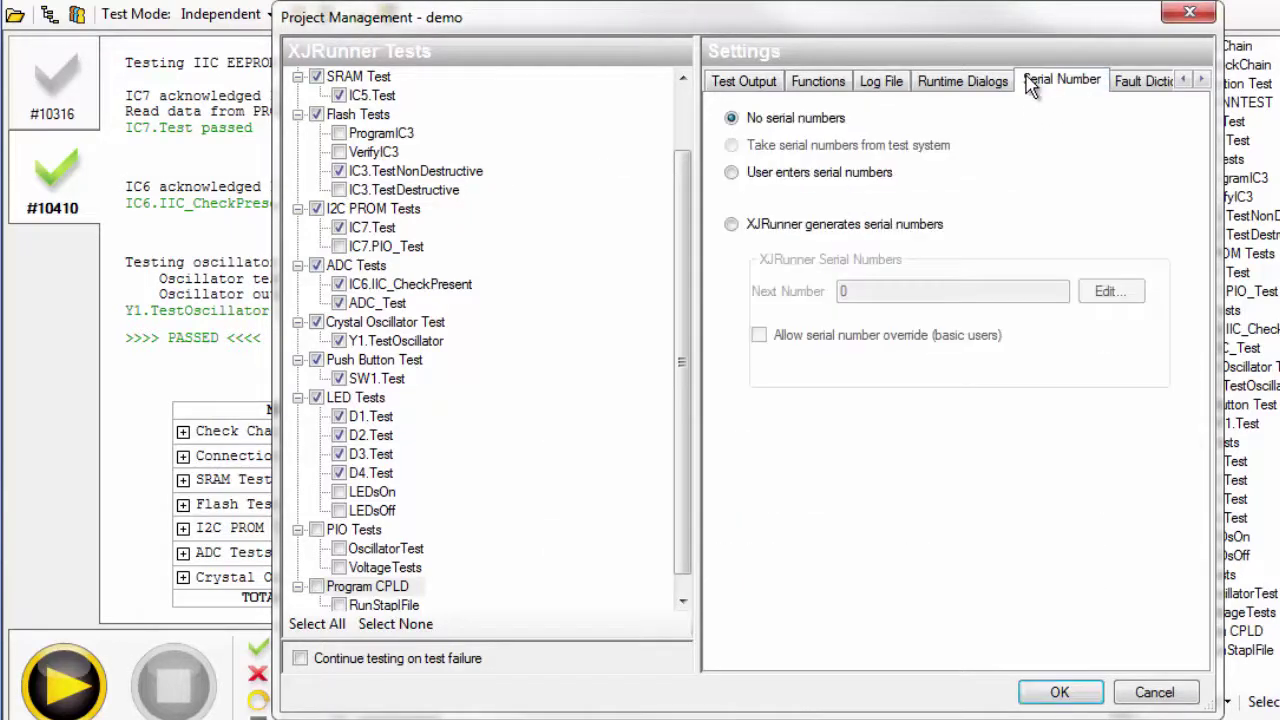
click(812, 230)
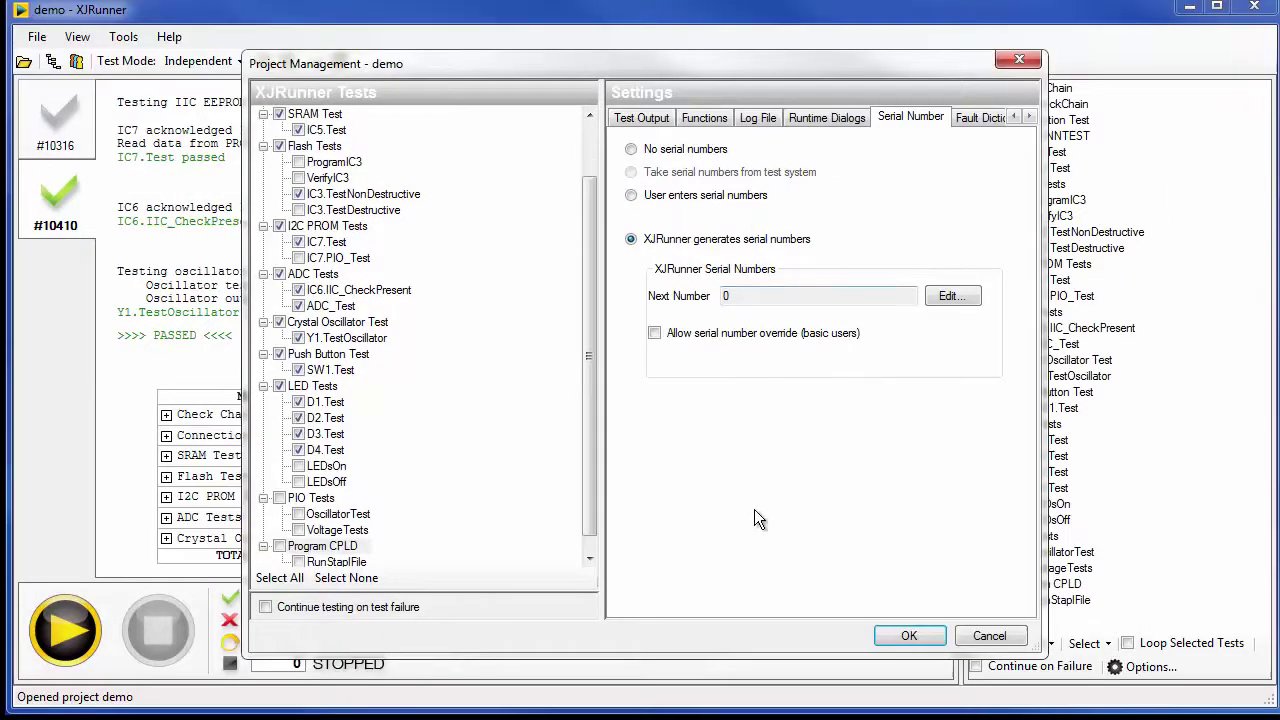
key(Return)
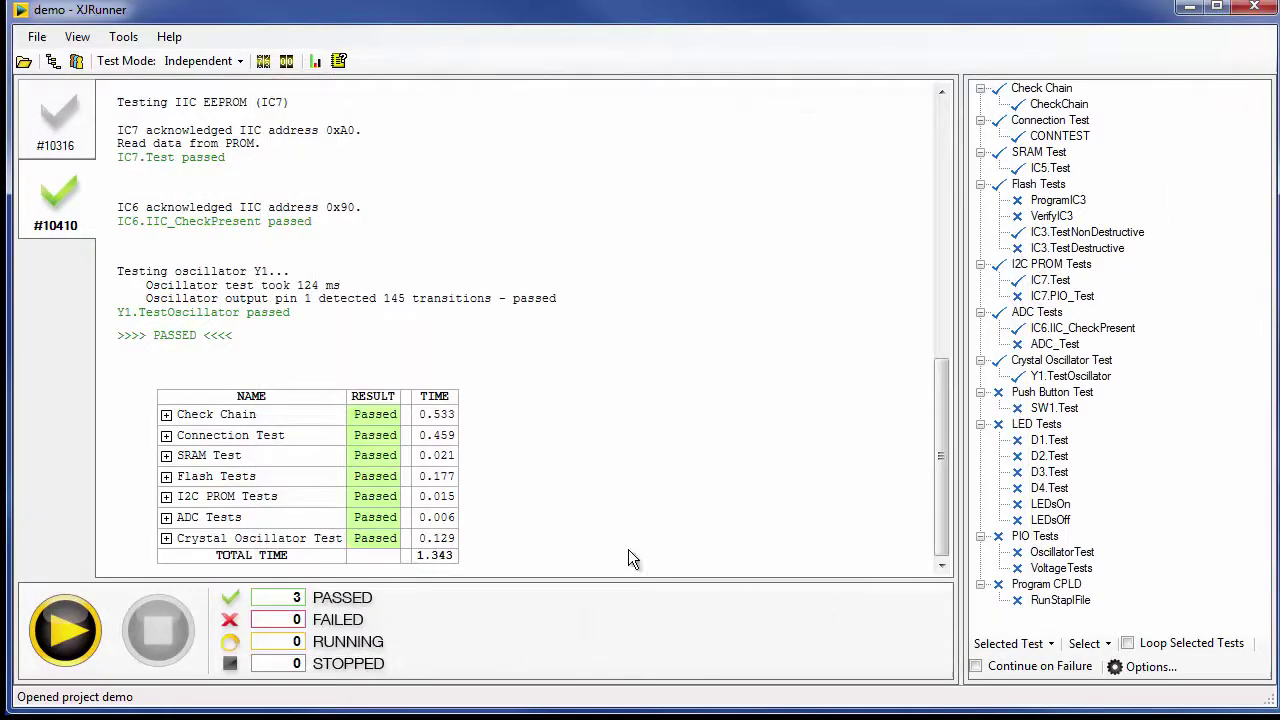
click(76, 61)
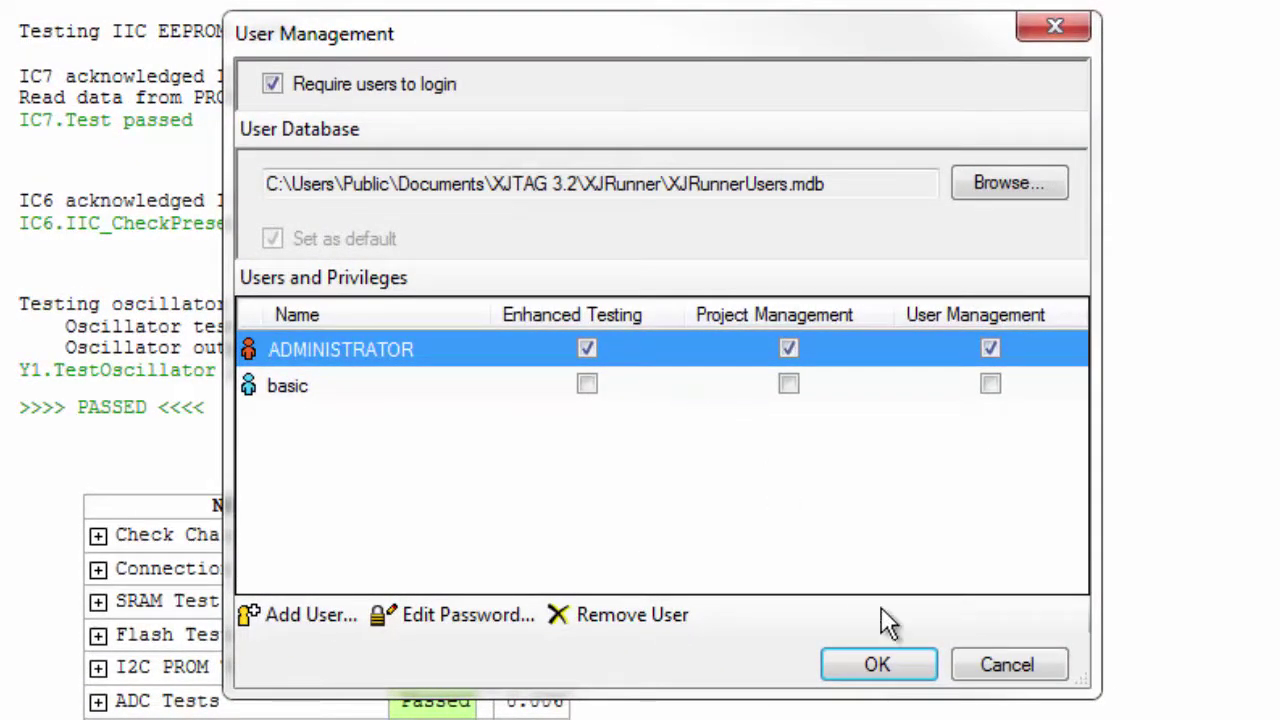
- Close the User Management window without making changes
click(1038, 676)
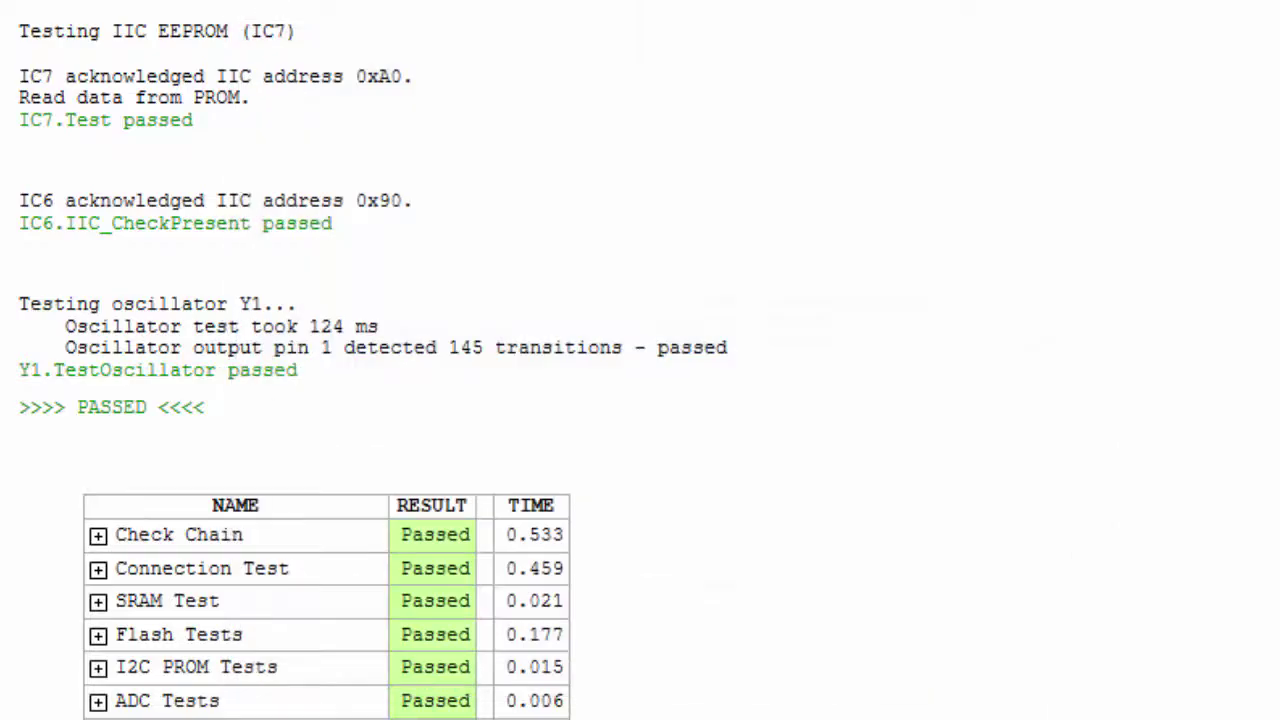